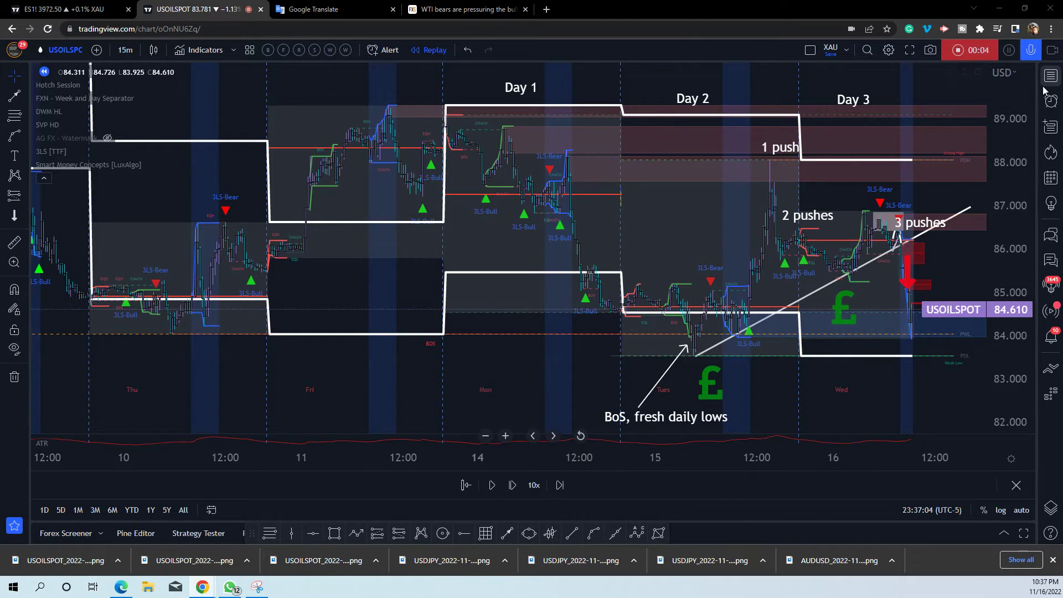
Move the "Day 2" and "Day 3" labels up to line up with the "Day 1" label above the price range.
left_click_drag(1004, 100, 1004, 107)
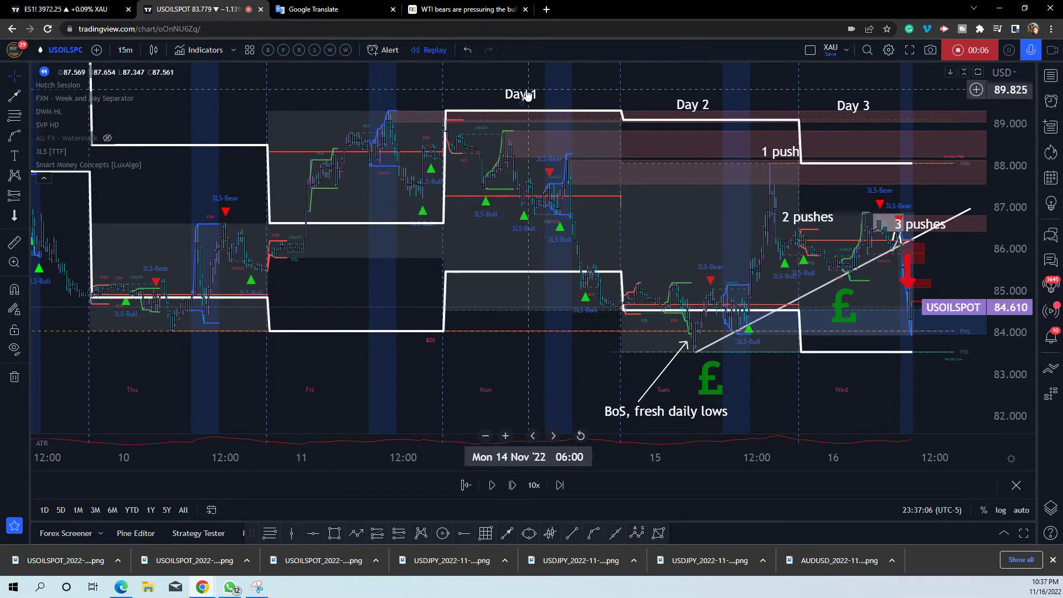
left_click_drag(692, 104, 690, 97)
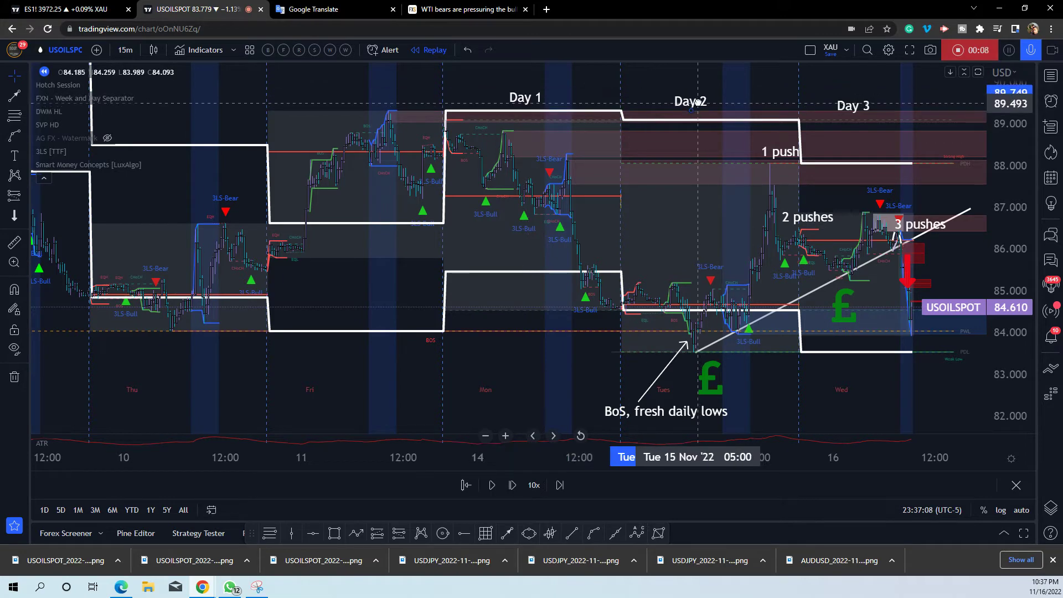
left_click_drag(859, 105, 857, 99)
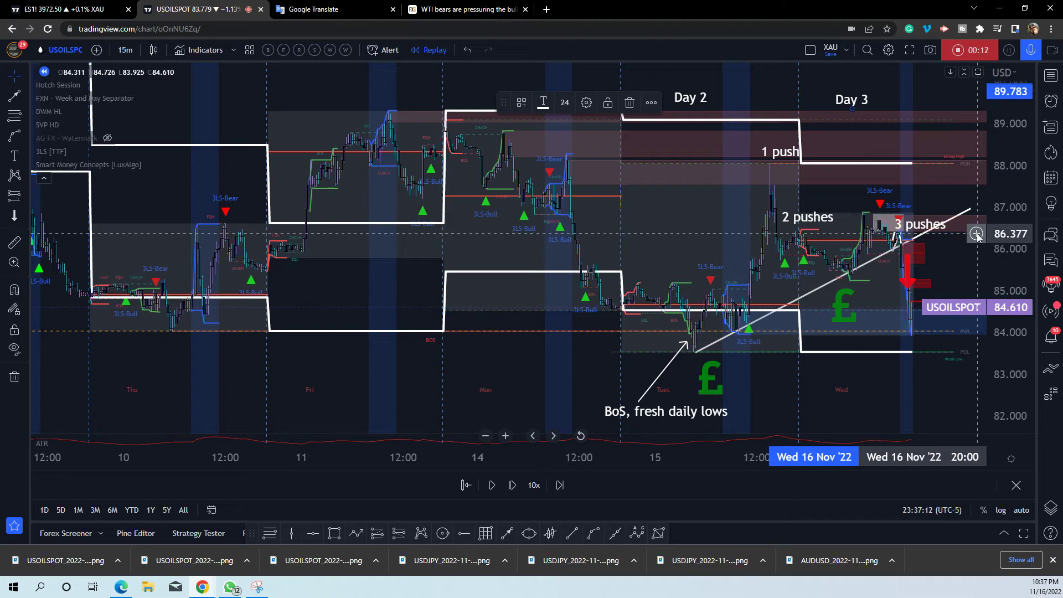
Examine the price history before the "BoS, fresh daily lows" note, comparing the Tuesday low with the lows of earlier days.
scroll(930, 315, "up", 1)
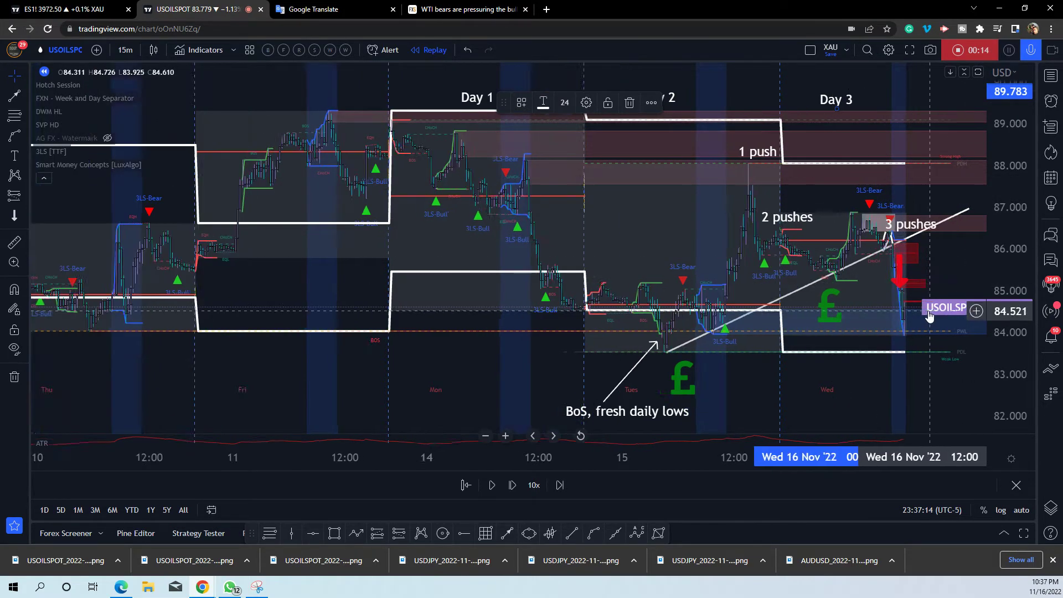
scroll(930, 314, "up", 1)
left_click(884, 282)
scroll(884, 282, "down", 1)
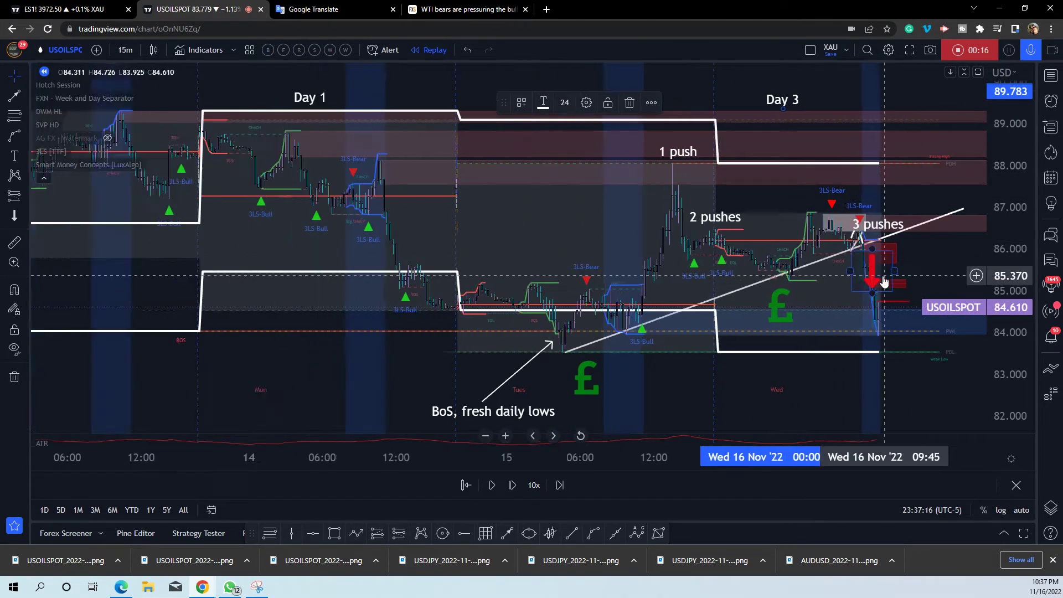
scroll(884, 282, "down", 2)
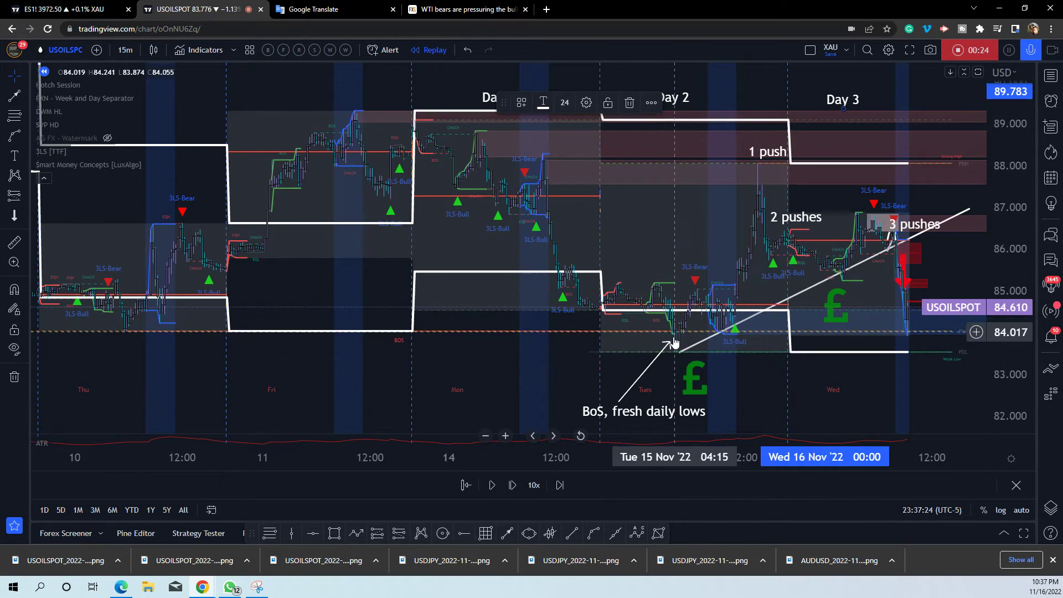
scroll(443, 339, "down", 3)
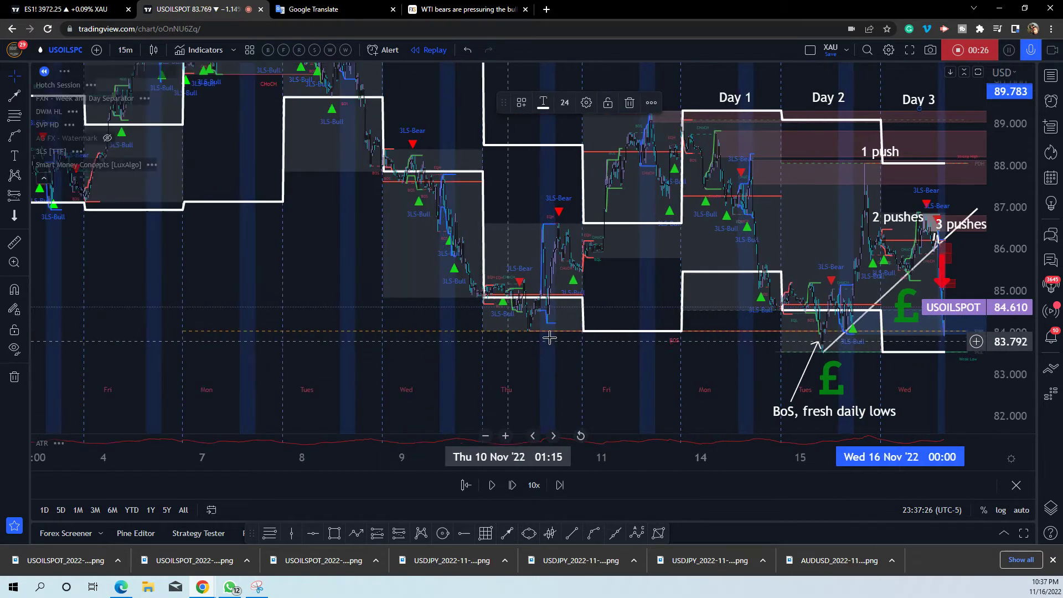
scroll(174, 347, "down", 5)
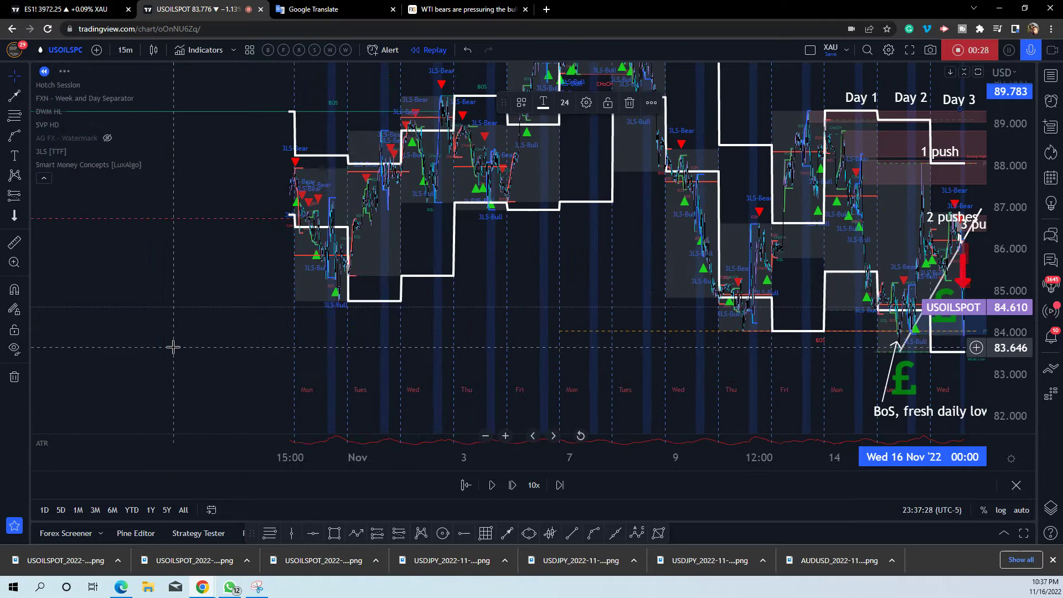
scroll(173, 347, "down", 4)
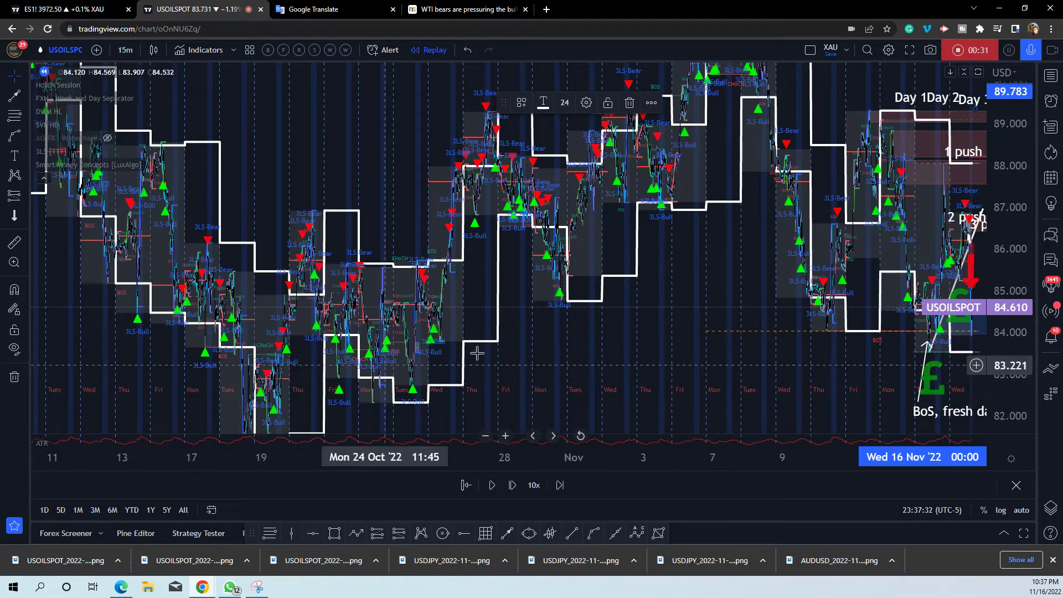
scroll(597, 309, "up", 4)
scroll(598, 308, "up", 1)
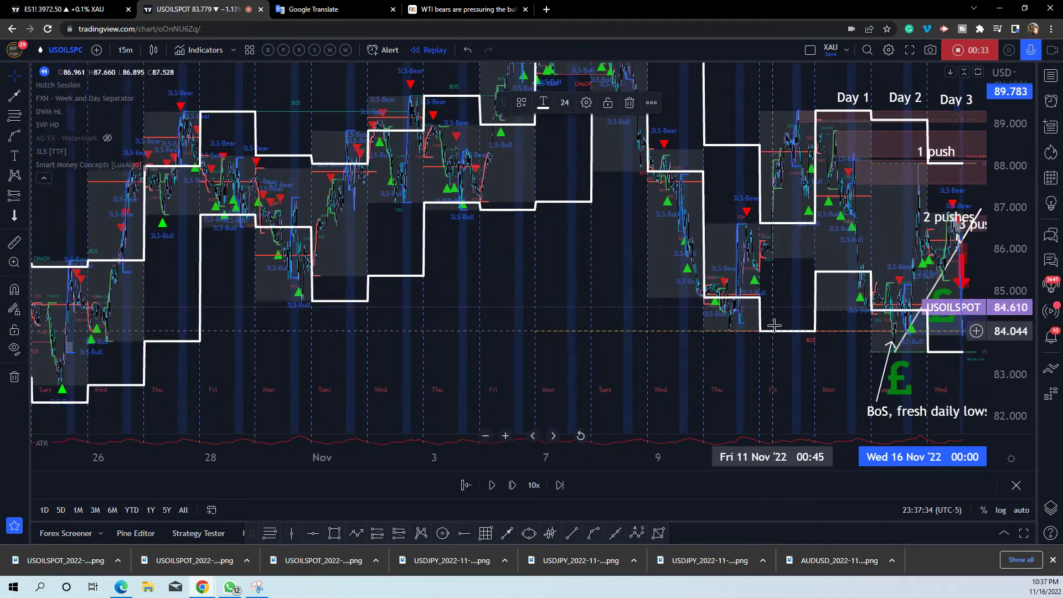
scroll(726, 336, "up", 3)
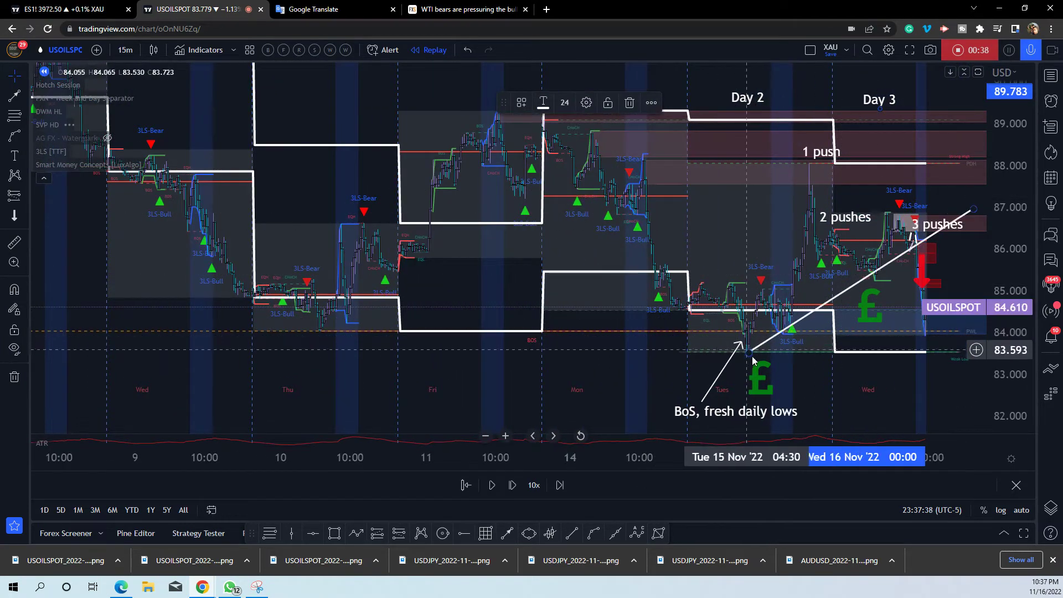
scroll(783, 348, "up", 2)
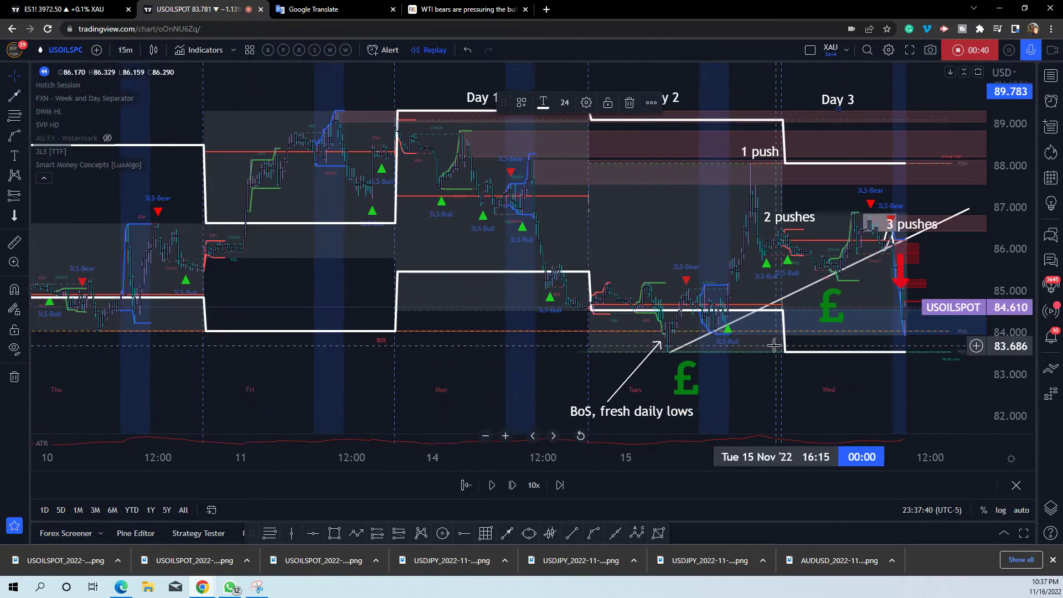
scroll(944, 214, "down", 3)
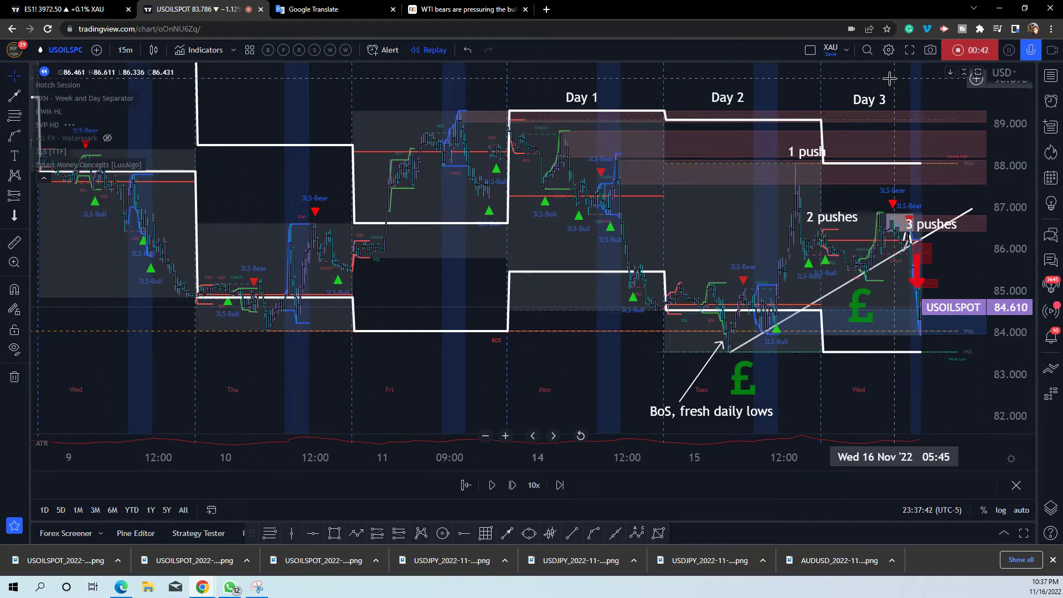
Examine the Day 1 to Day 3 sequence on the 15-minute chart, from the Tuesday low through the three pushes to Wednesday's drop.
left_click_drag(524, 160, 444, 160)
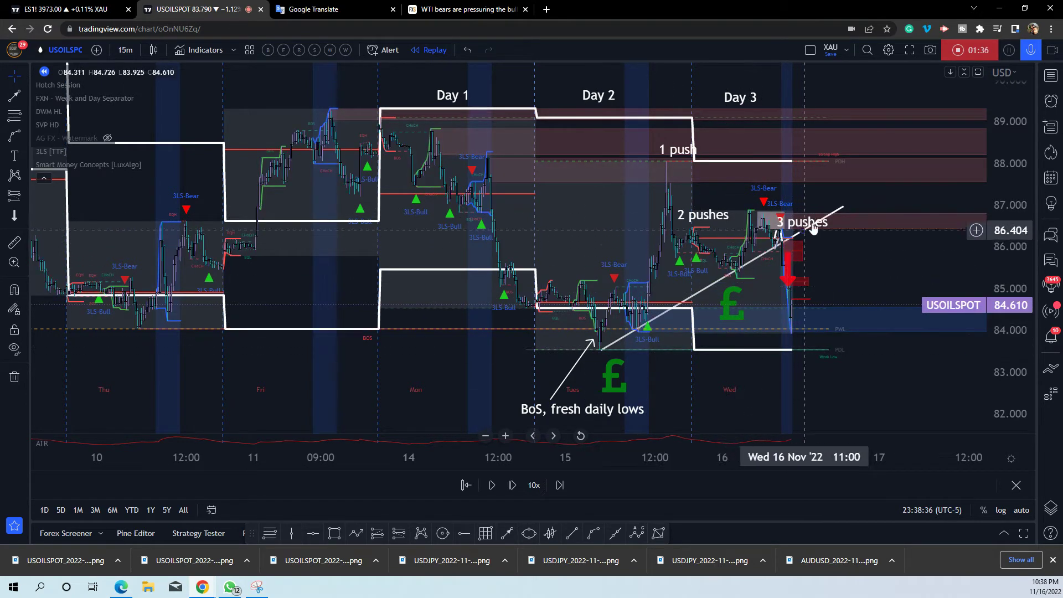
scroll(809, 237, "right", 5)
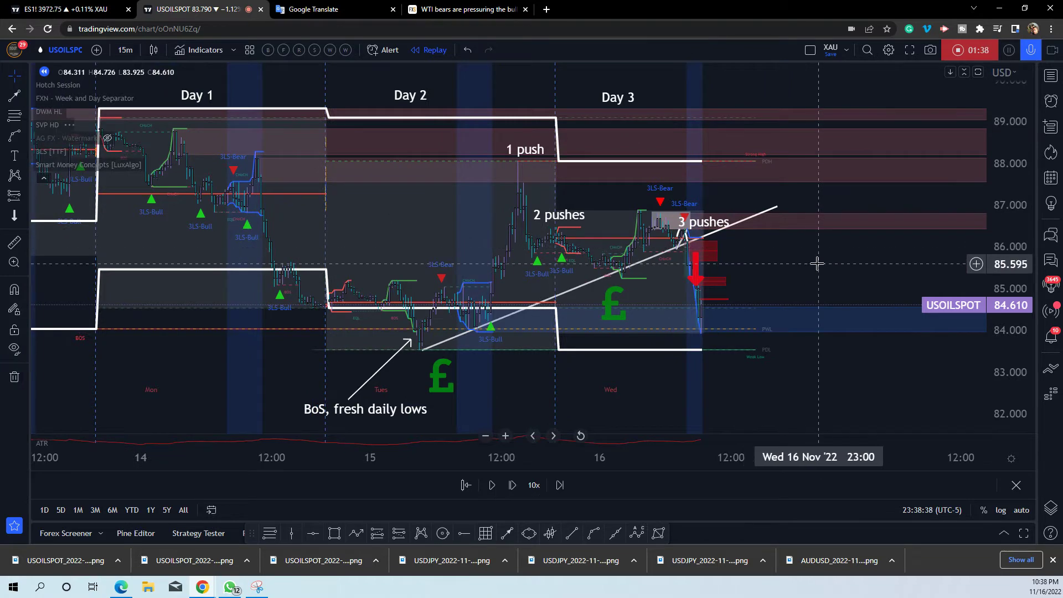
scroll(842, 261, "right", 3)
scroll(830, 254, "up", 2)
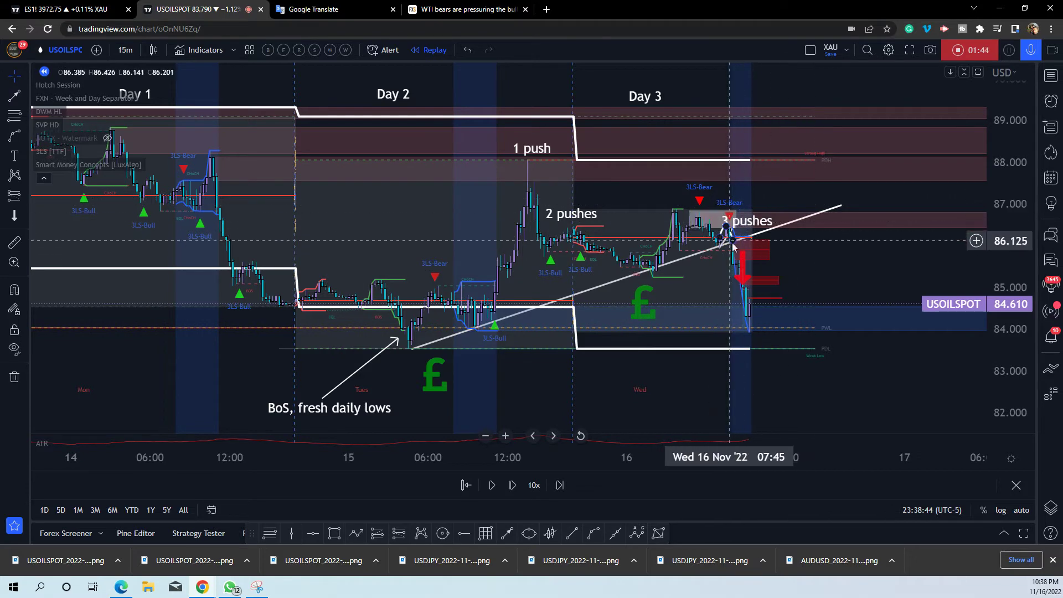
scroll(941, 227, "down", 3)
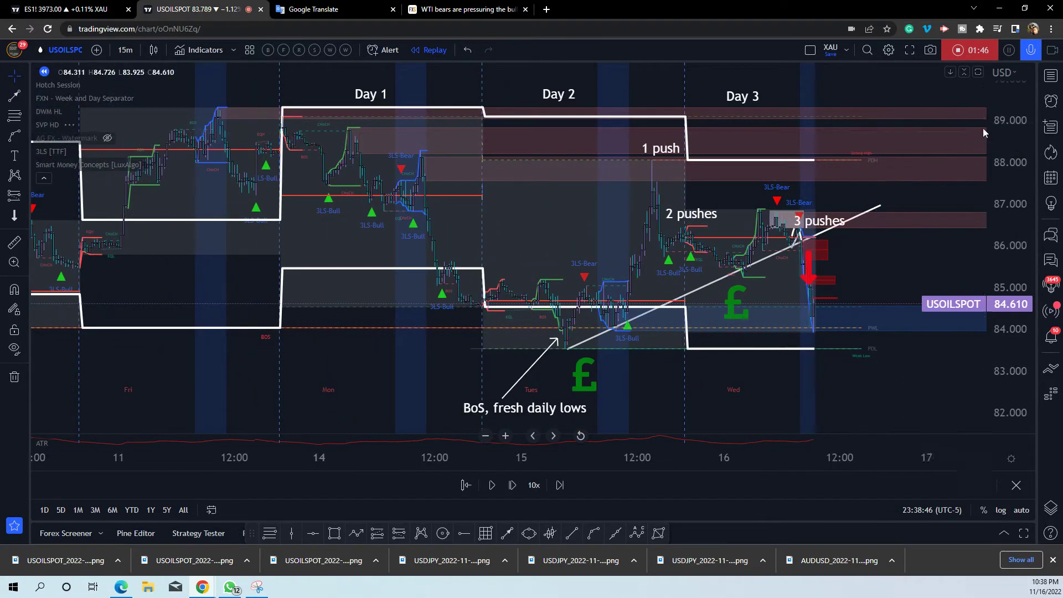
left_click_drag(1007, 130, 1007, 204)
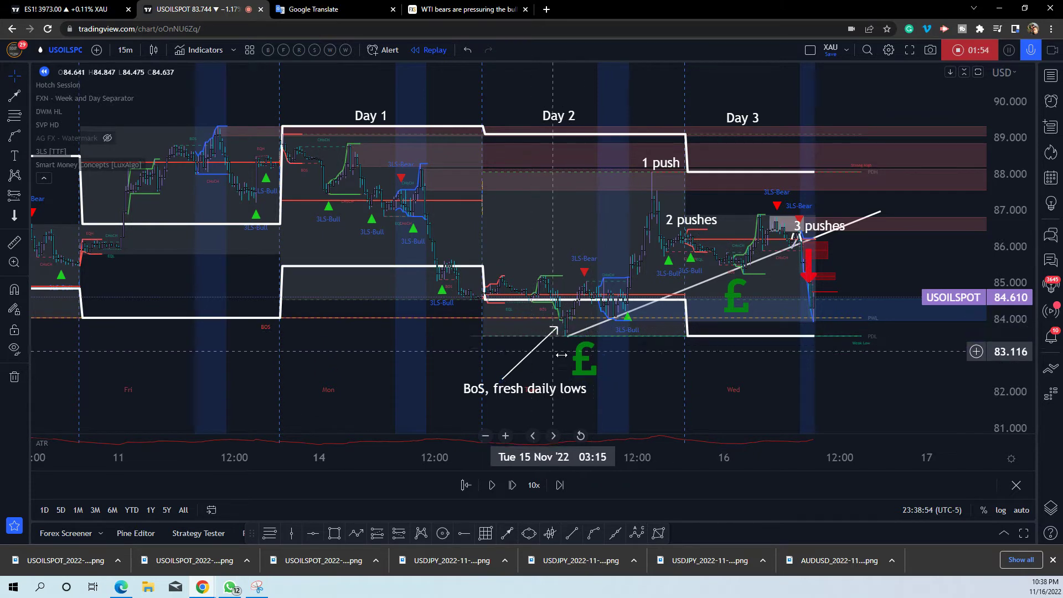
scroll(569, 331, "down", 4)
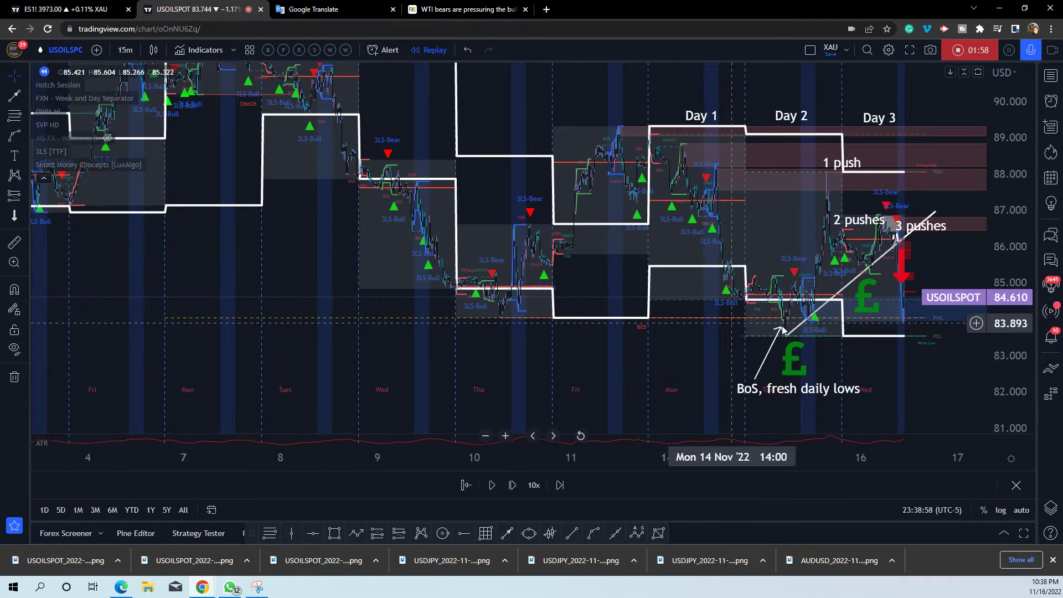
scroll(779, 329, "up", 4)
scroll(748, 323, "down", 3)
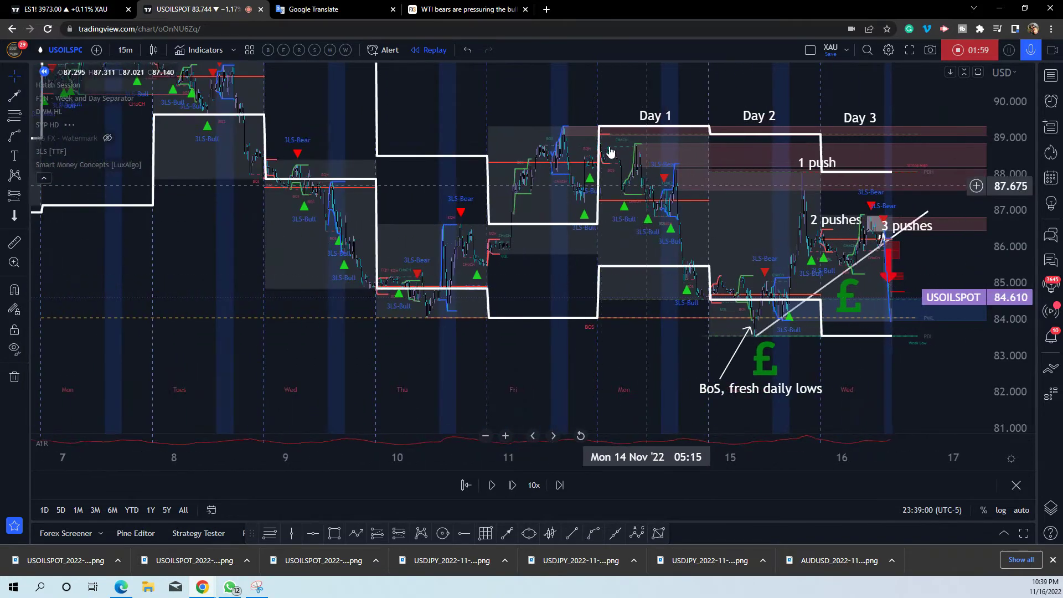
scroll(684, 328, "up", 4)
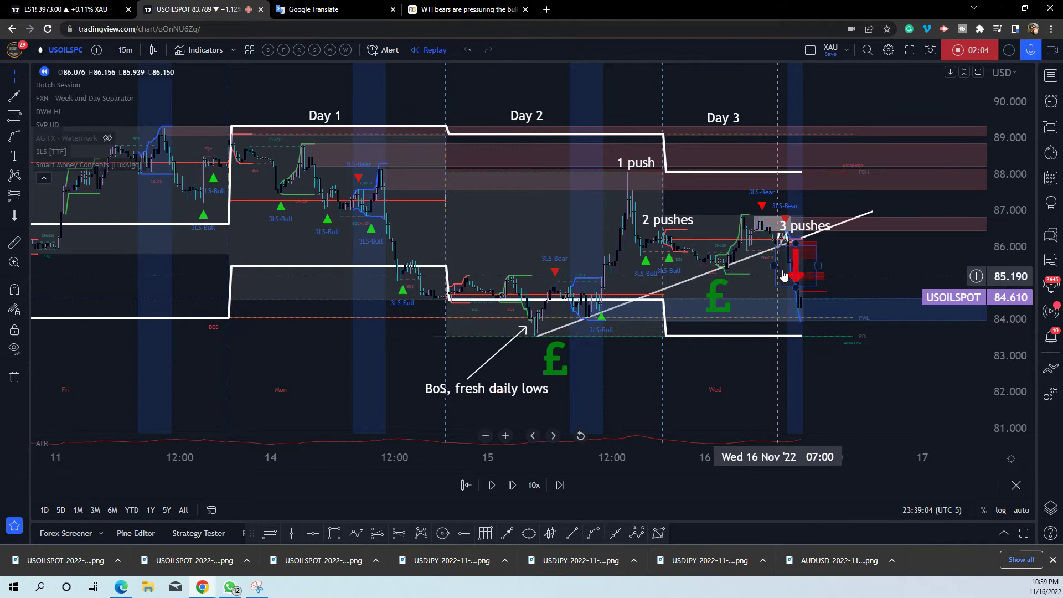
Switch the USOILSPOT chart to the 1-minute timeframe to show the Wednesday "3 pushes" area.
left_click(126, 50)
left_click(137, 177)
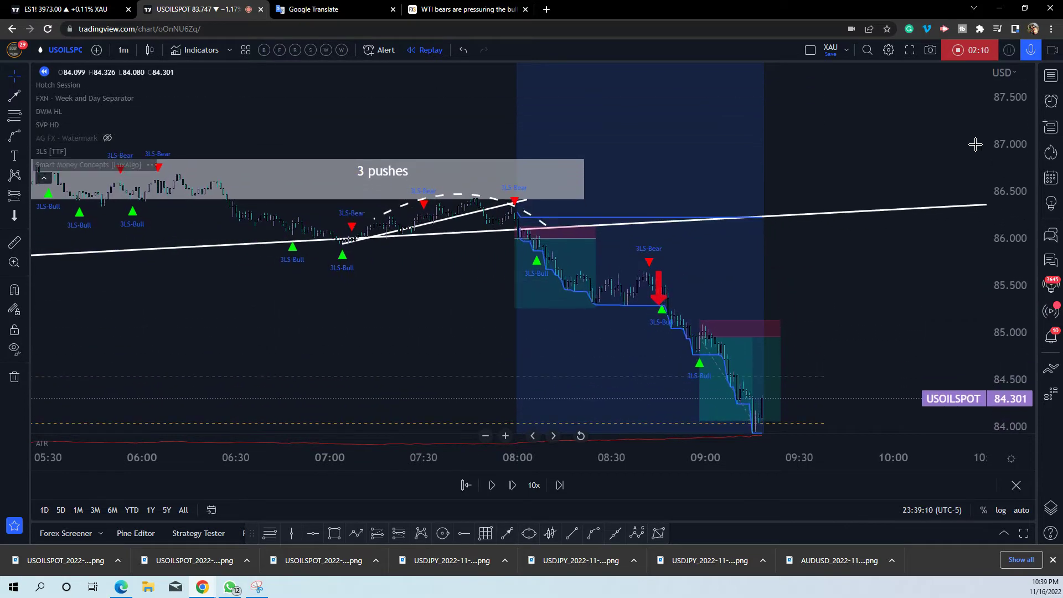
scroll(692, 288, "down", 5)
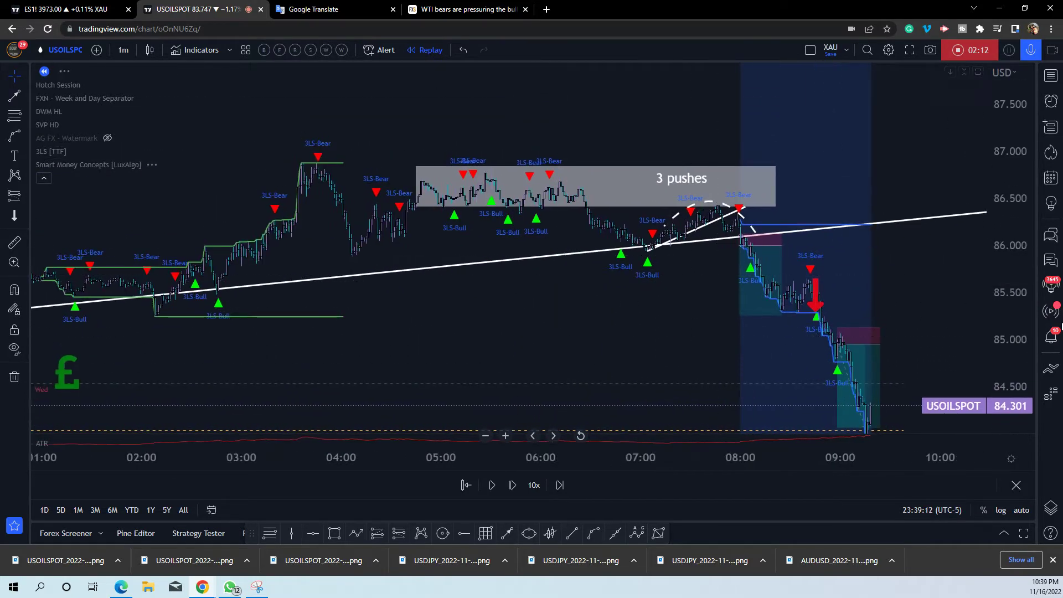
scroll(586, 266, "up", 3)
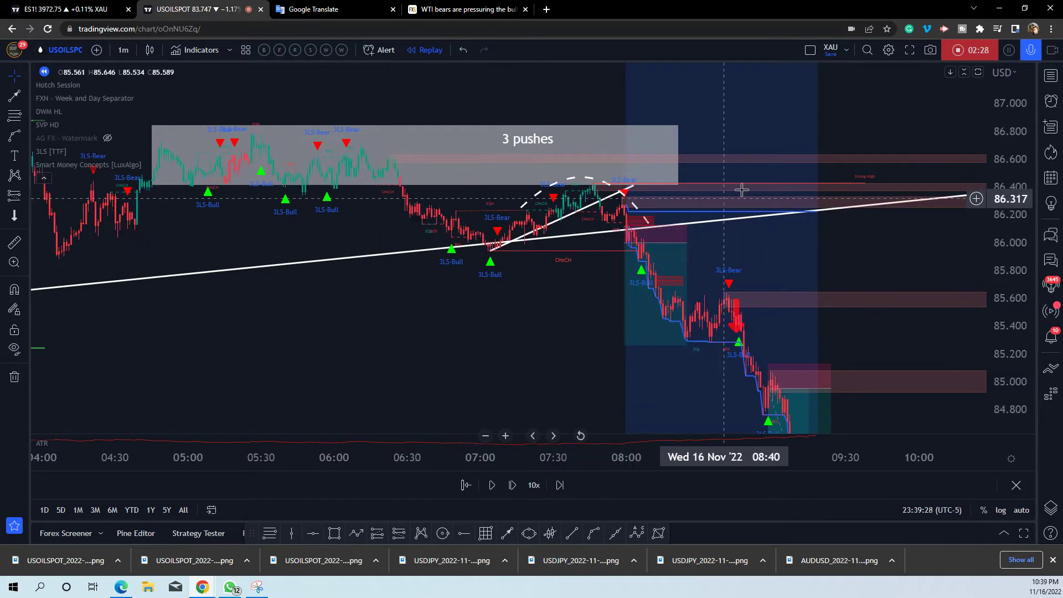
Adjust the first short position near 08:00, raising its stop to the blue session high and its entry to the trendline, with a 0.133 stop distance.
left_click_drag(1003, 313, 998, 230)
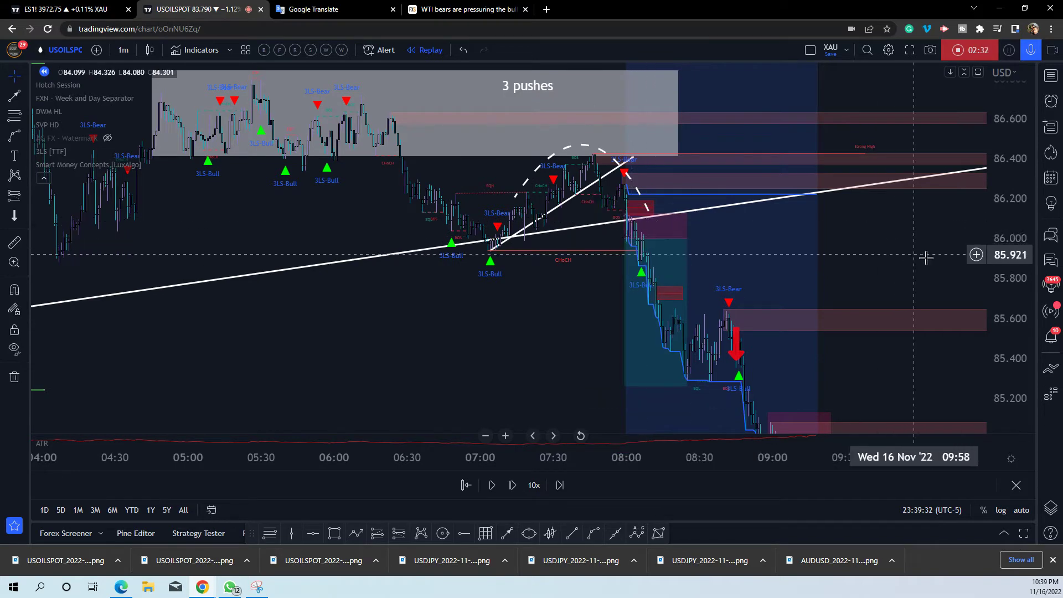
scroll(849, 273, "up", 3)
scroll(784, 274, "left", 5)
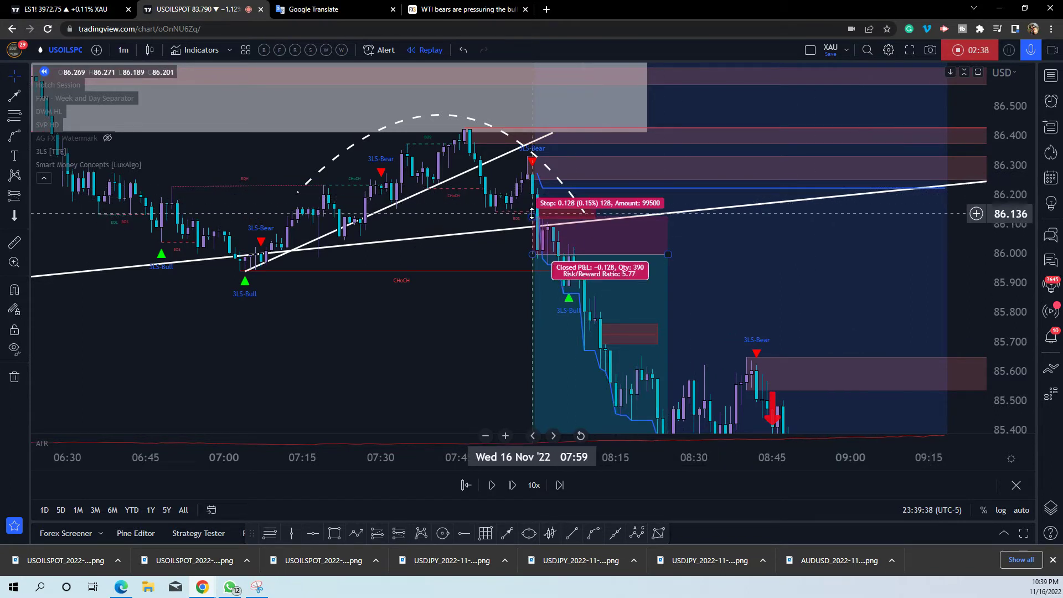
left_click_drag(532, 214, 537, 186)
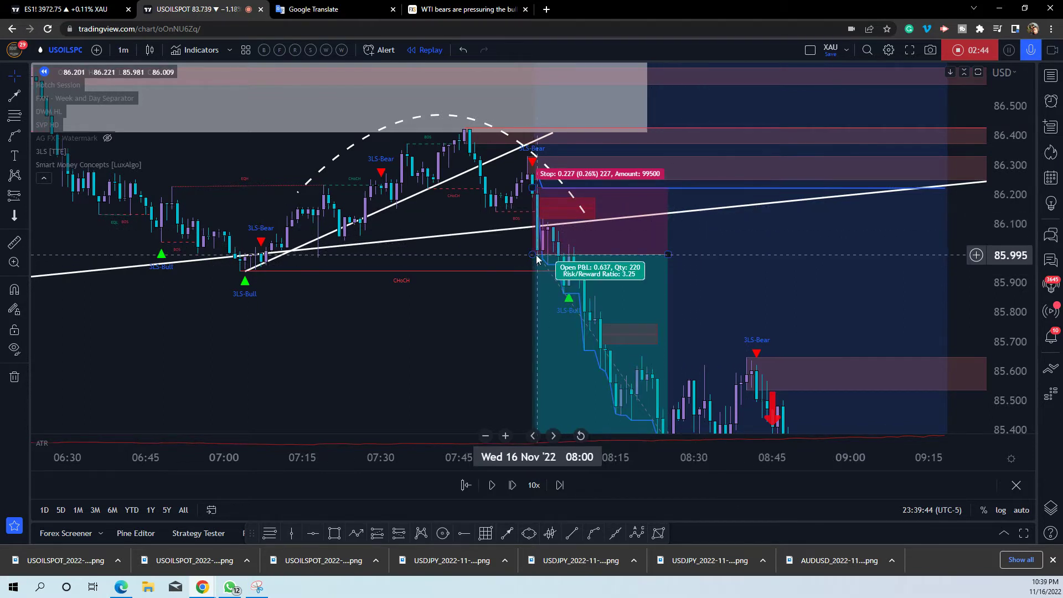
left_click_drag(533, 253, 543, 229)
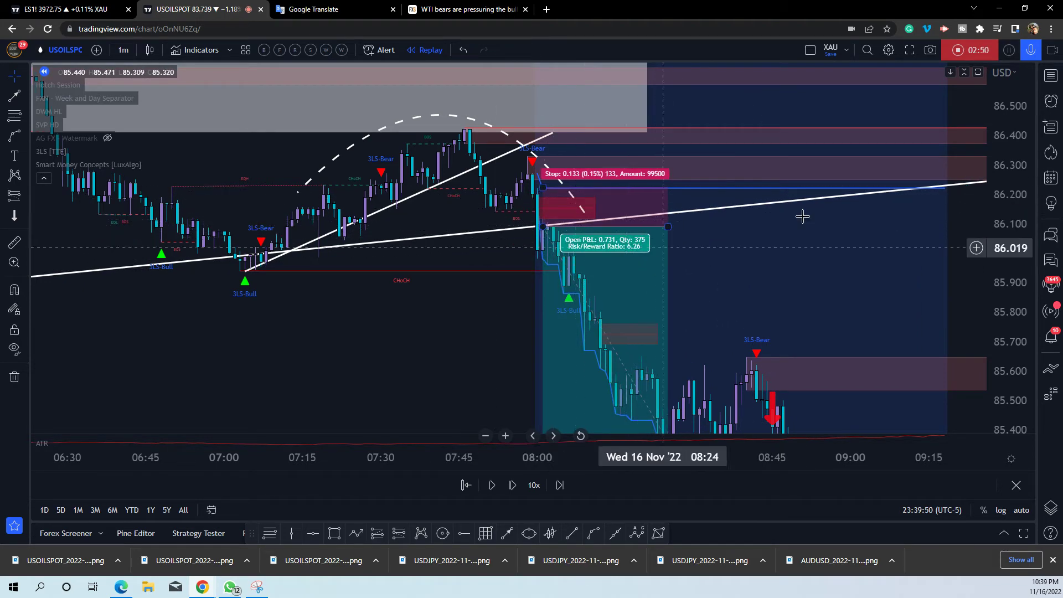
Move the green £ icon directly below the Wednesday low, to about 85.069 at 02:11.
left_click_drag(1018, 137, 1015, 242)
scroll(775, 189, "down", 5)
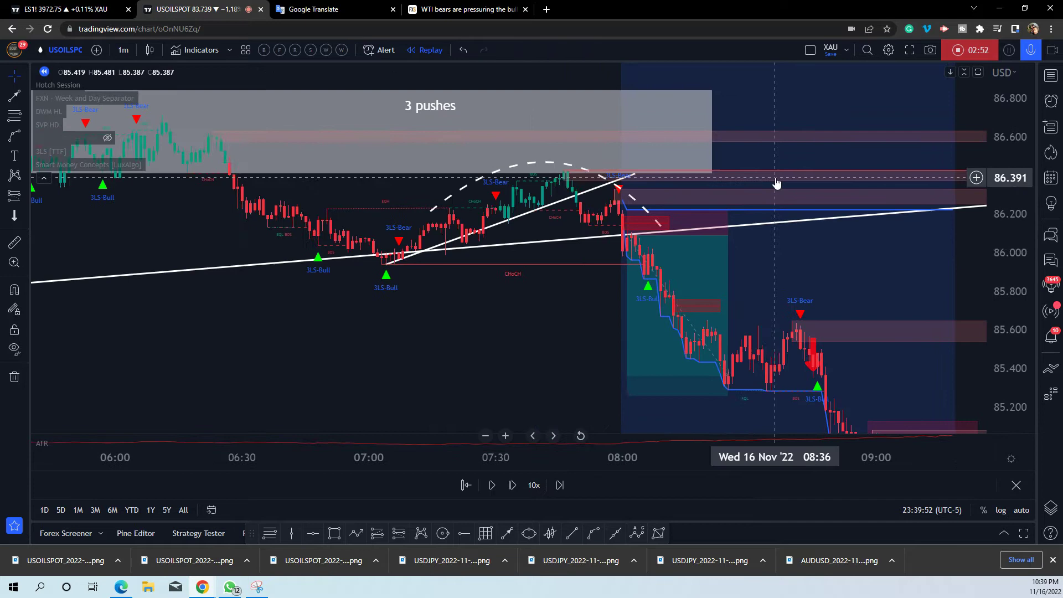
scroll(786, 216, "down", 2)
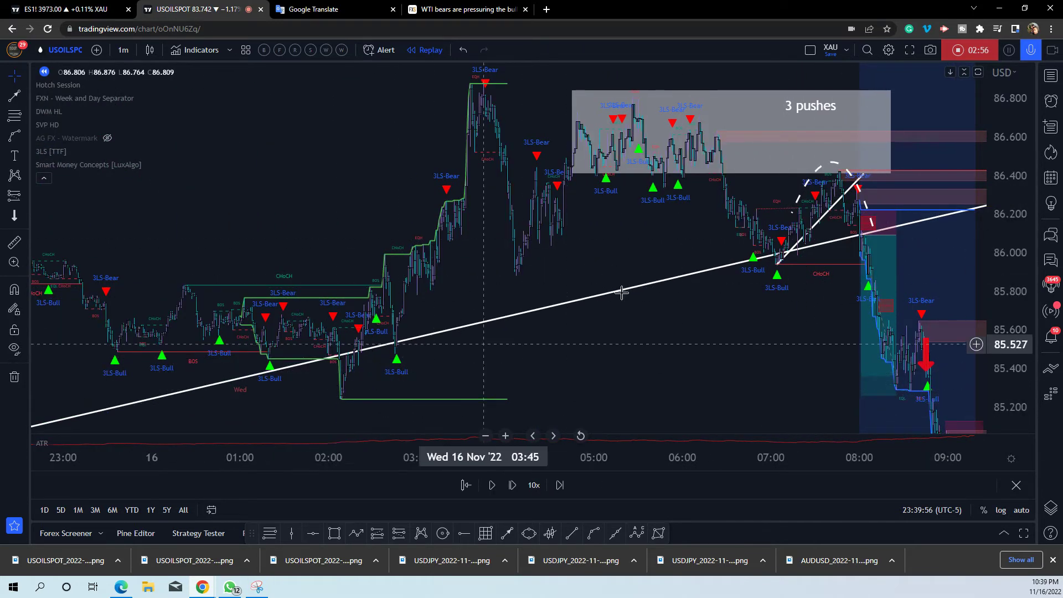
left_click_drag(1024, 238, 1024, 272)
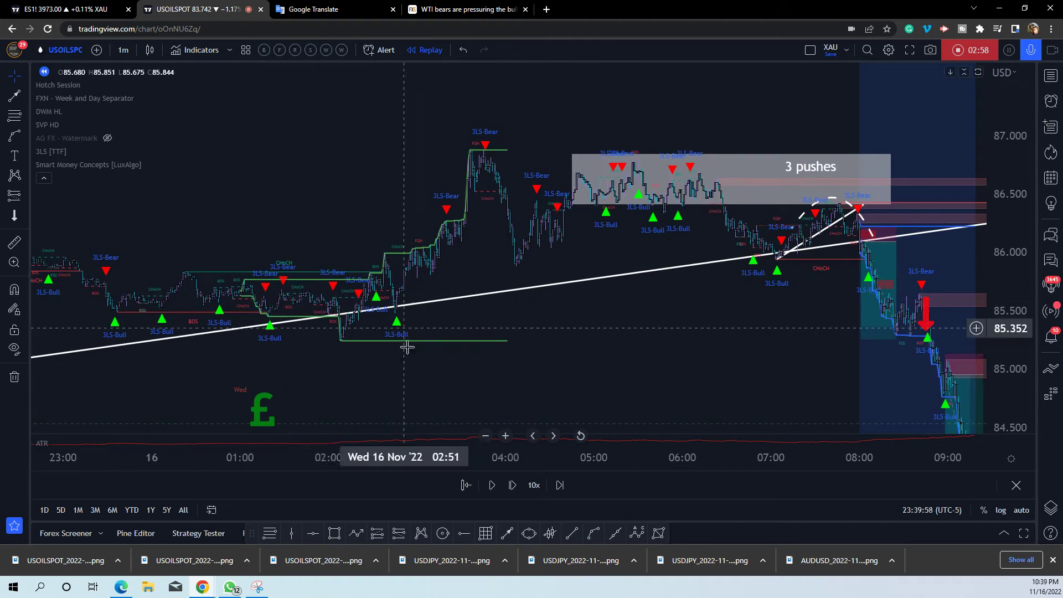
mouse_move(267, 409)
left_mouse_down()
mouse_move(382, 365)
mouse_move(343, 359)
left_mouse_up()
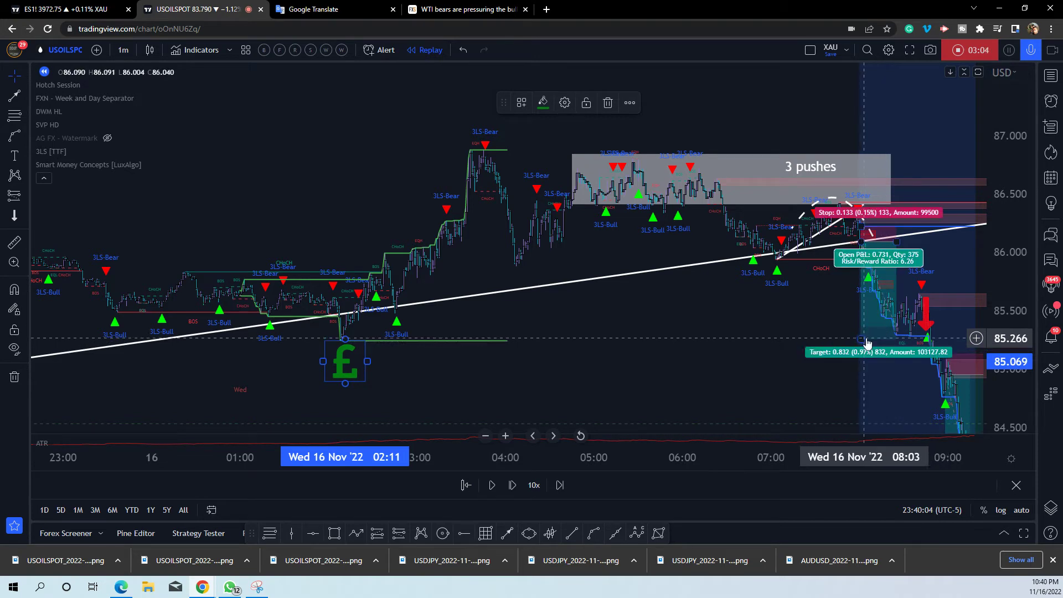
Examine Wednesday's full 1-minute move, from the marked low through the three pushes to the two short positions after 08:00.
scroll(847, 365, "up", 2)
scroll(527, 333, "down", 4)
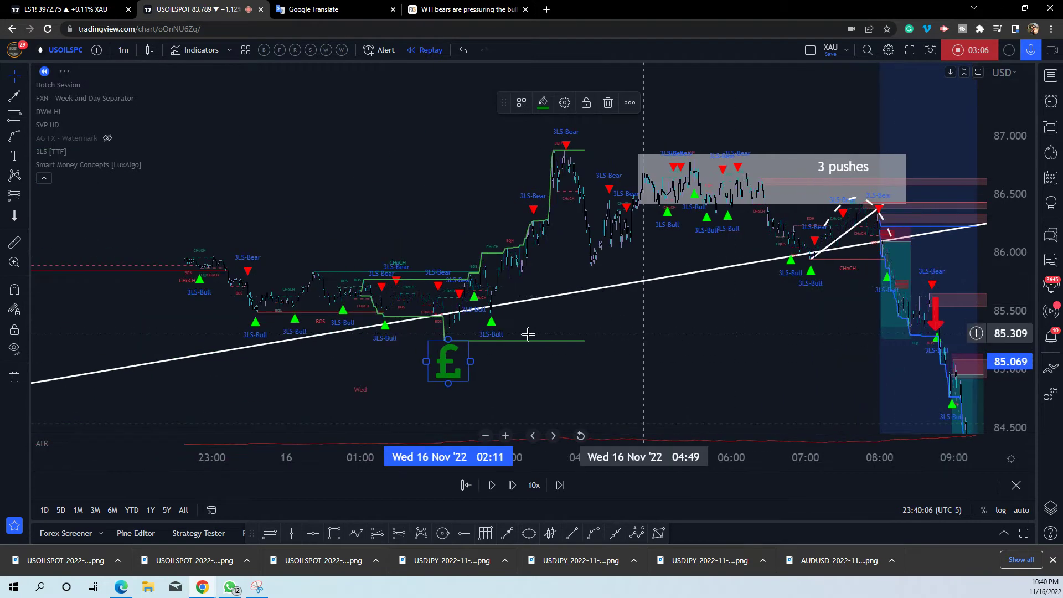
left_click_drag(808, 368, 807, 197)
left_click_drag(1010, 119, 1012, 218)
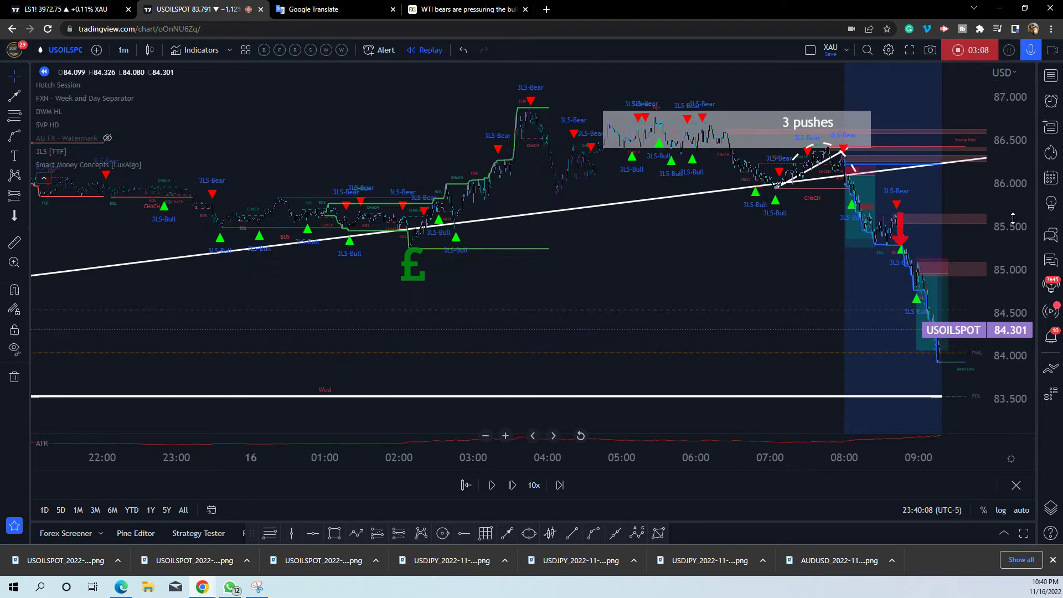
left_click_drag(830, 280, 692, 290)
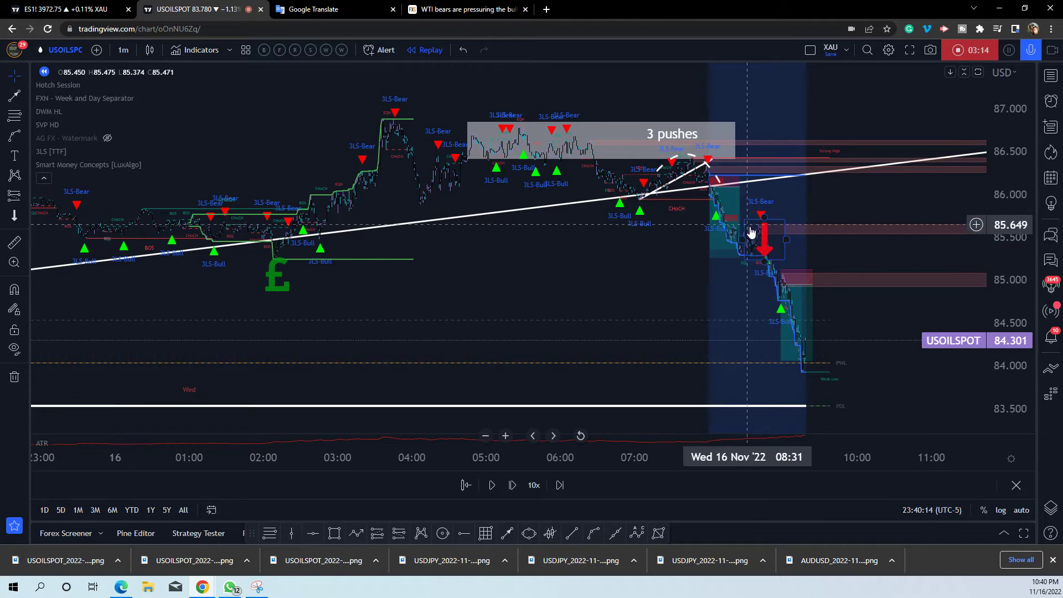
Move Tuesday's green £ icon beneath the Tuesday low, to about 83.046 at 06:40.
mouse_move(780, 308)
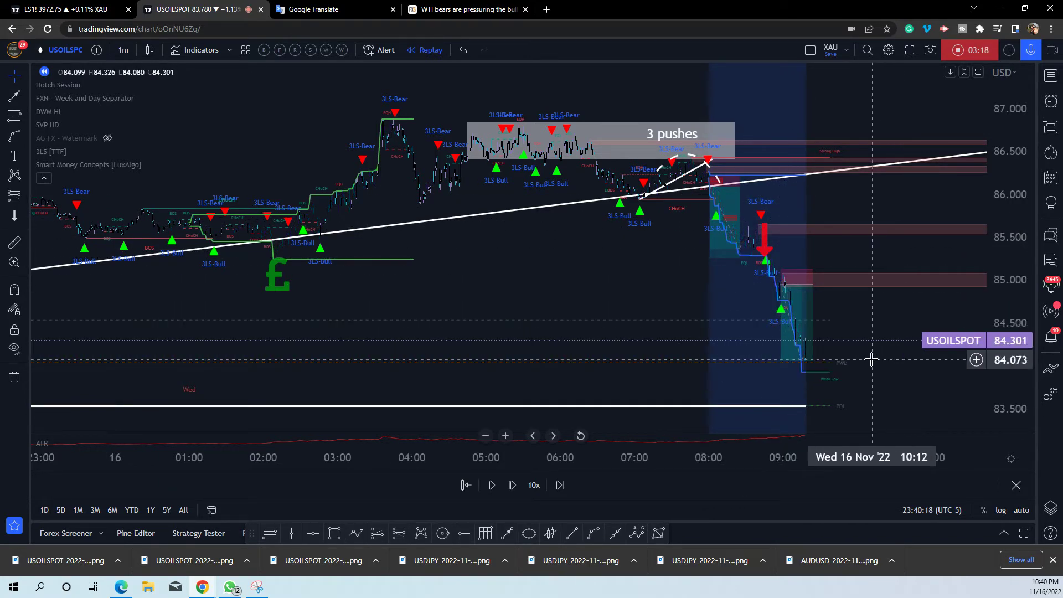
scroll(871, 359, "down", 5)
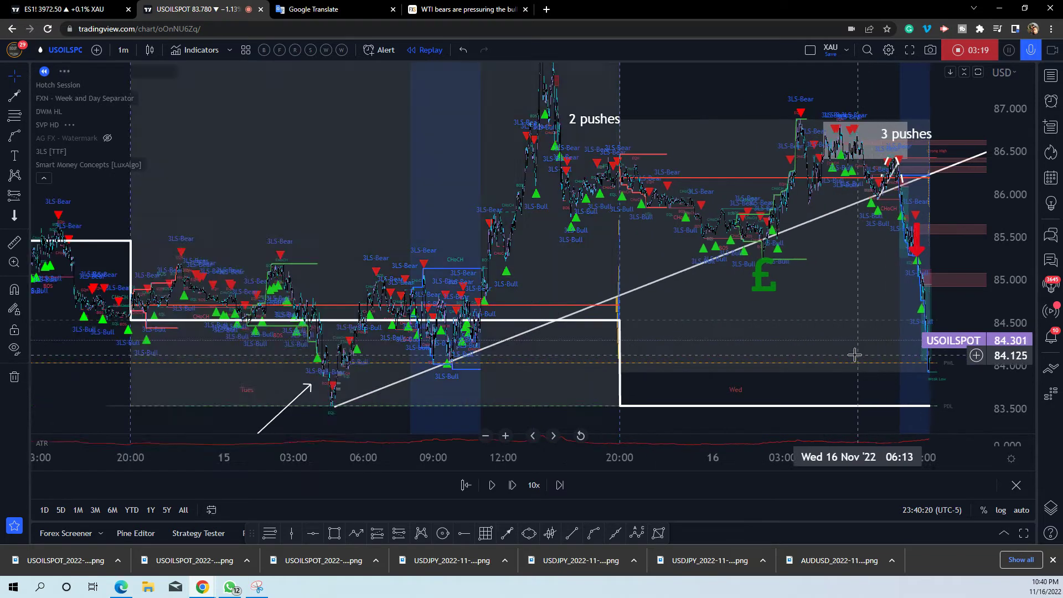
scroll(854, 355, "down", 1)
left_click_drag(561, 379, 473, 325)
mouse_move(370, 409)
left_mouse_down()
mouse_move(371, 390)
mouse_move(371, 403)
left_mouse_up()
scroll(795, 332, "up", 4)
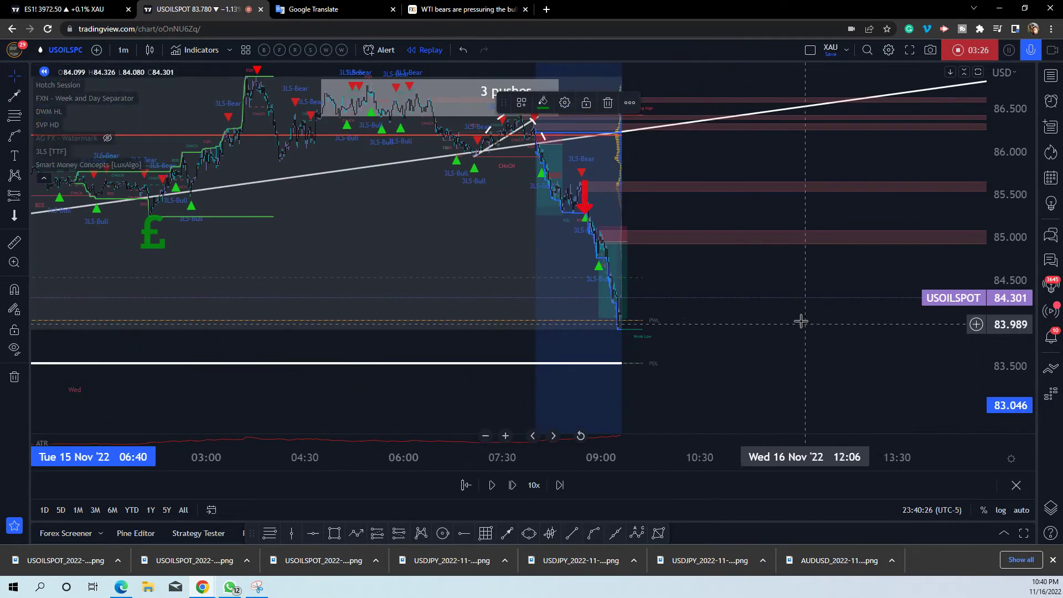
Play the bar replay forward at 10x from Wednesday's morning low on the 1-minute chart.
left_click_drag(723, 327, 794, 334)
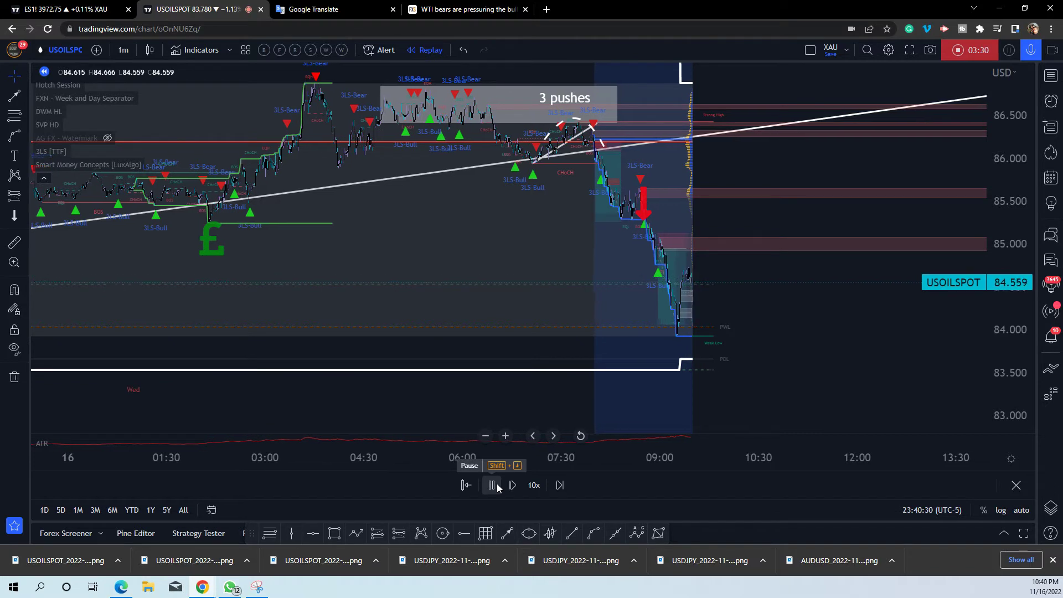
left_click(496, 485)
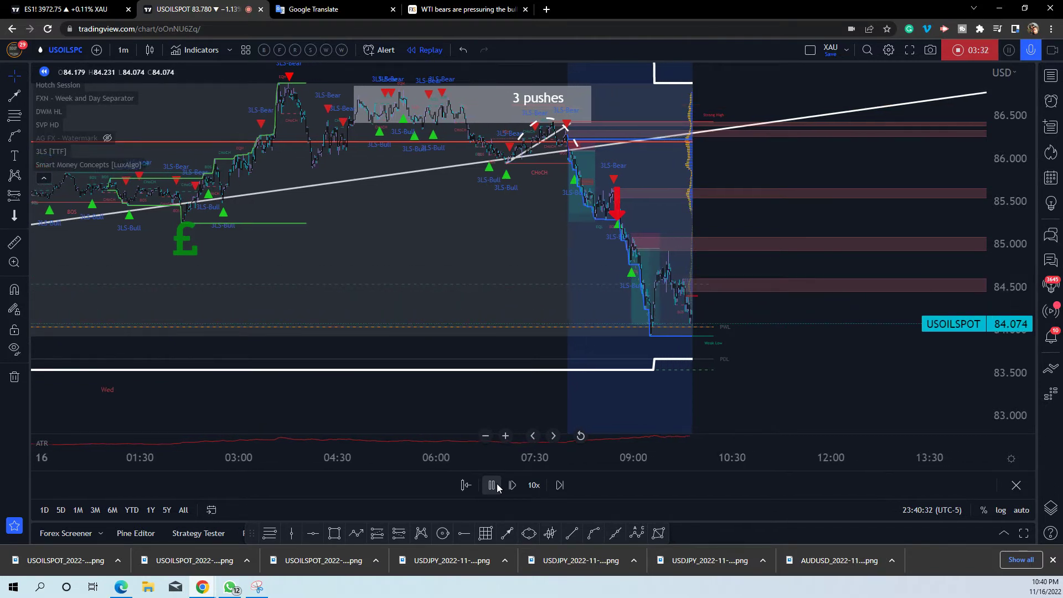
left_click(492, 484)
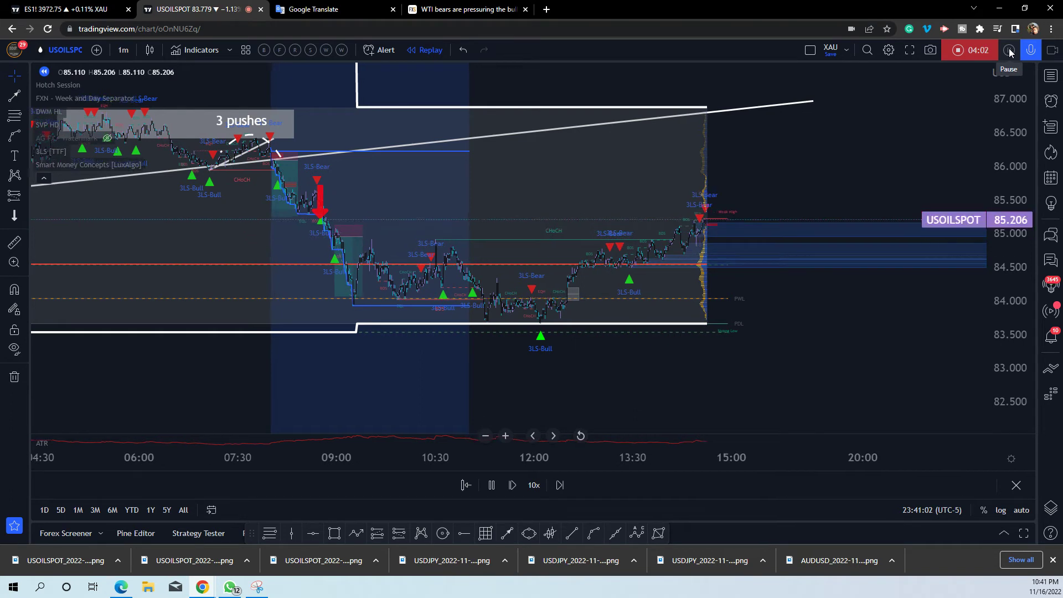
Follow the replayed price action from Wednesday's afternoon through the 20:00 session change to the latest bar.
scroll(309, 199, "down", 3)
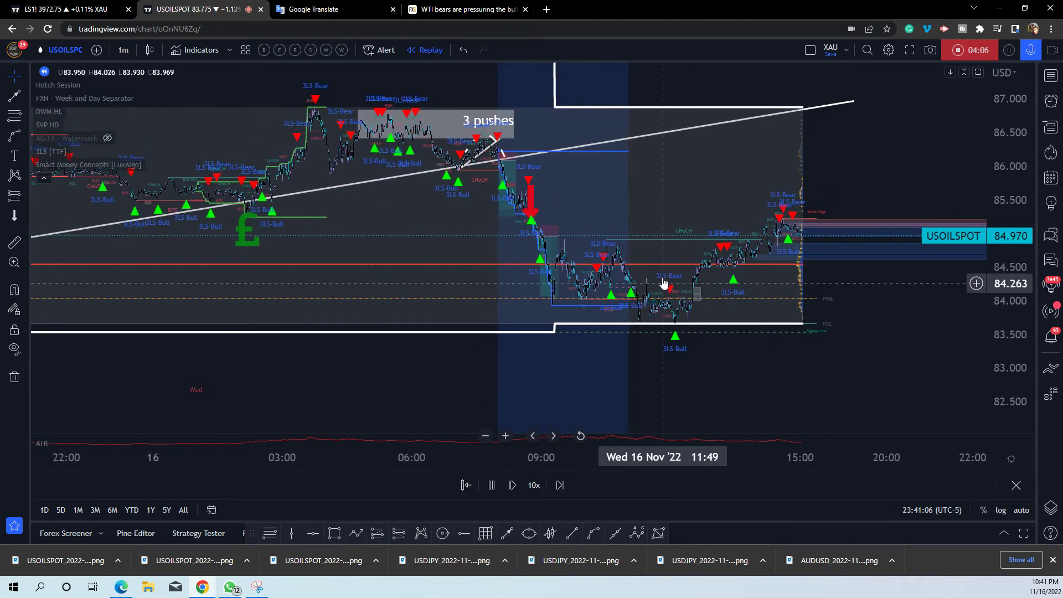
scroll(829, 263, "up", 1)
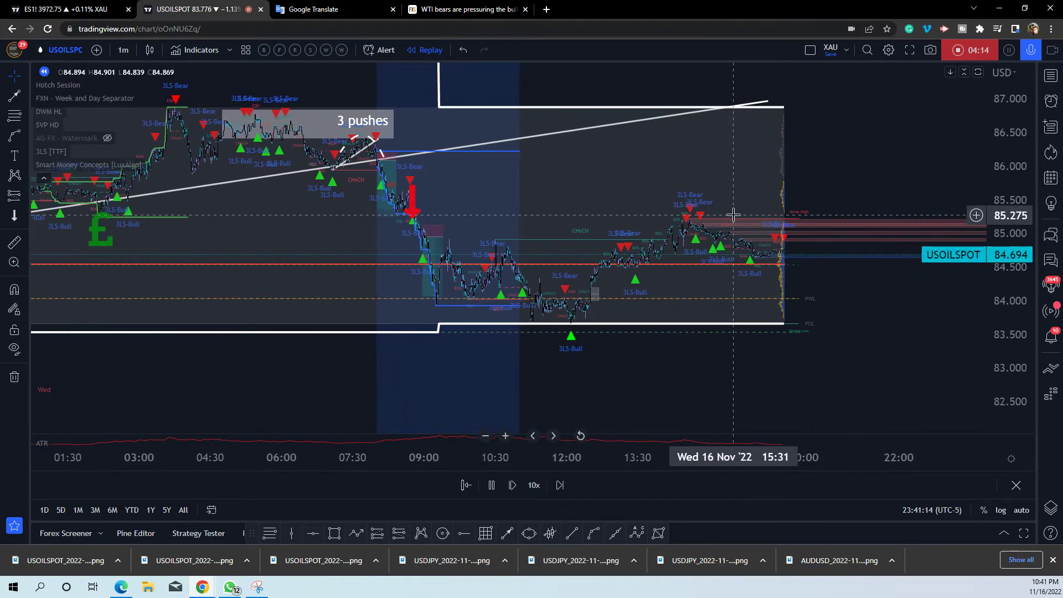
scroll(733, 215, "down", 2)
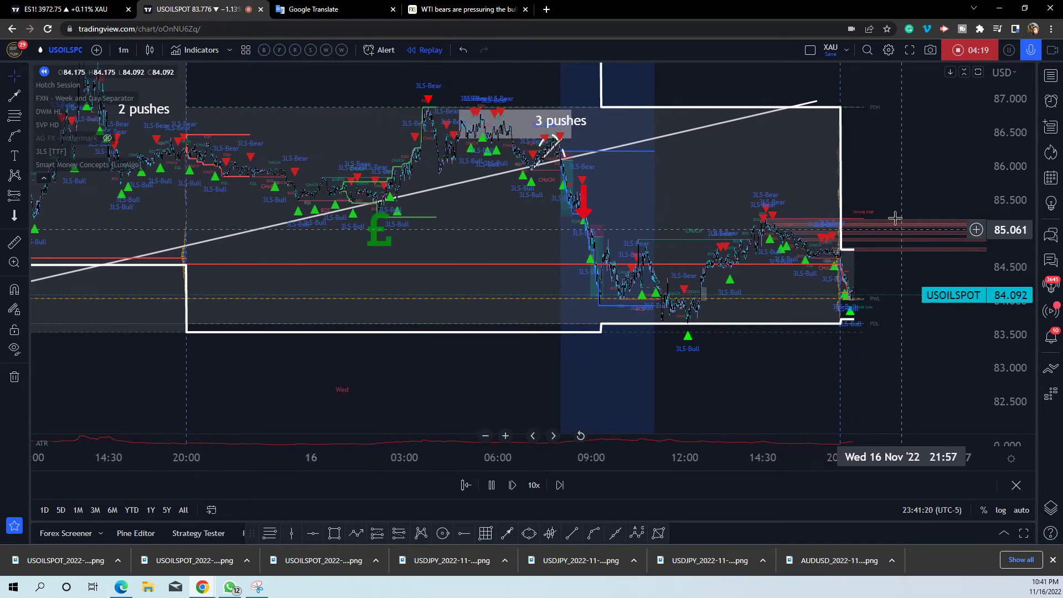
scroll(889, 218, "up", 1)
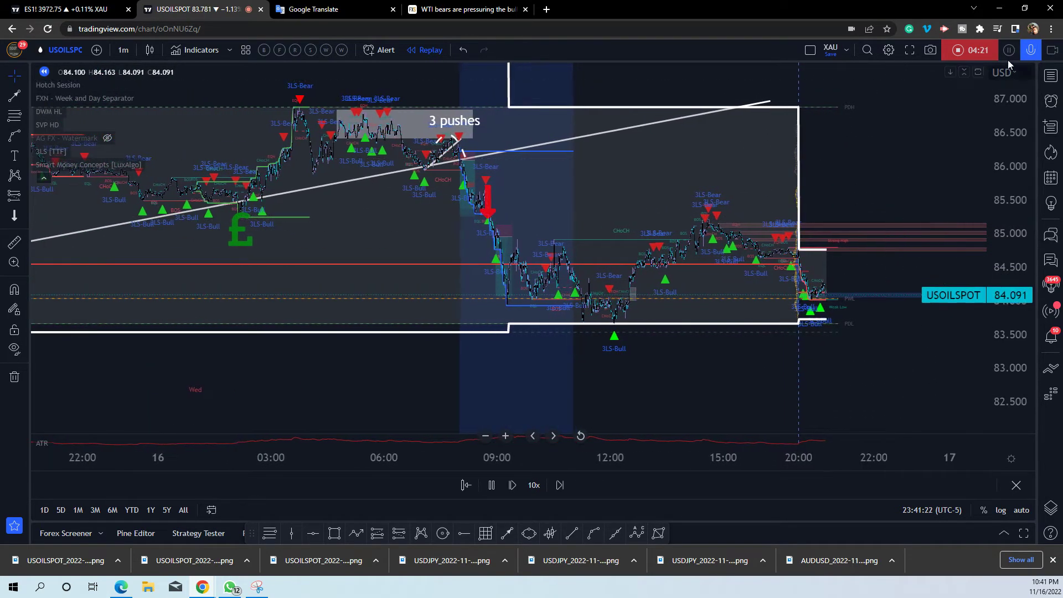
scroll(883, 213, "up", 2)
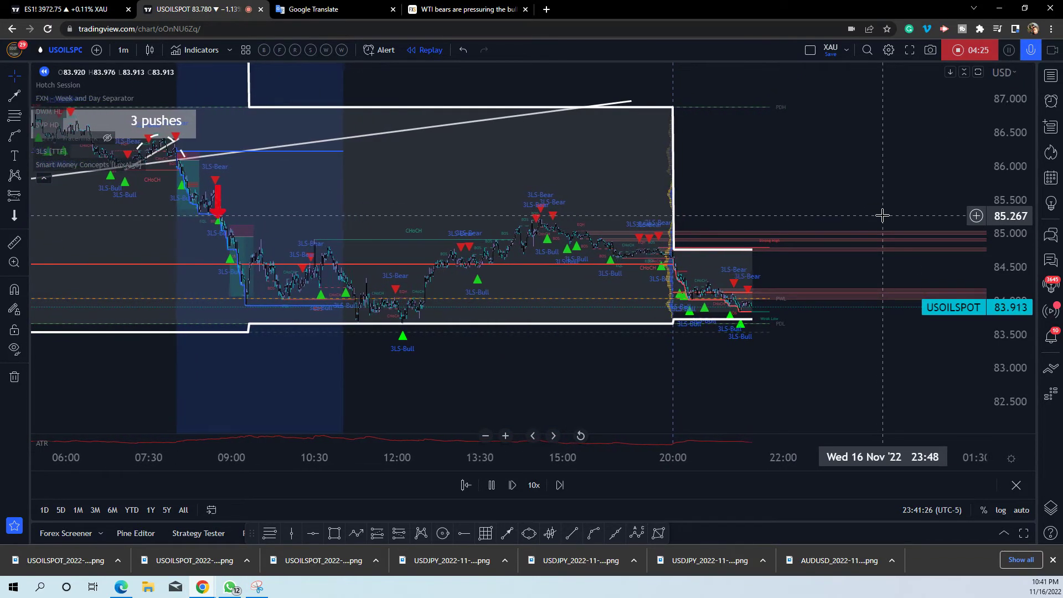
scroll(885, 243, "down", 2)
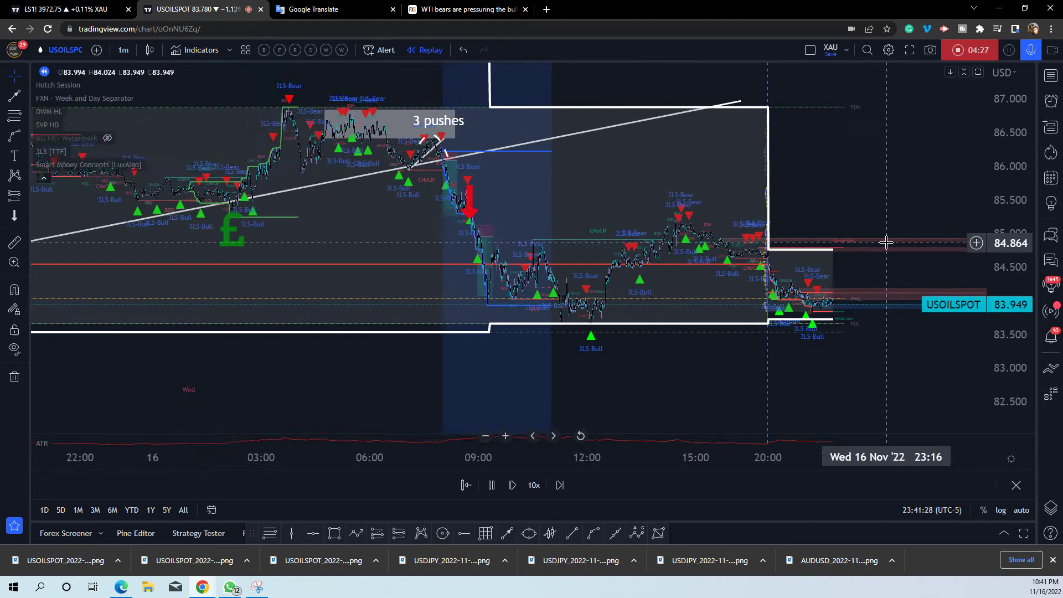
scroll(886, 243, "up", 2)
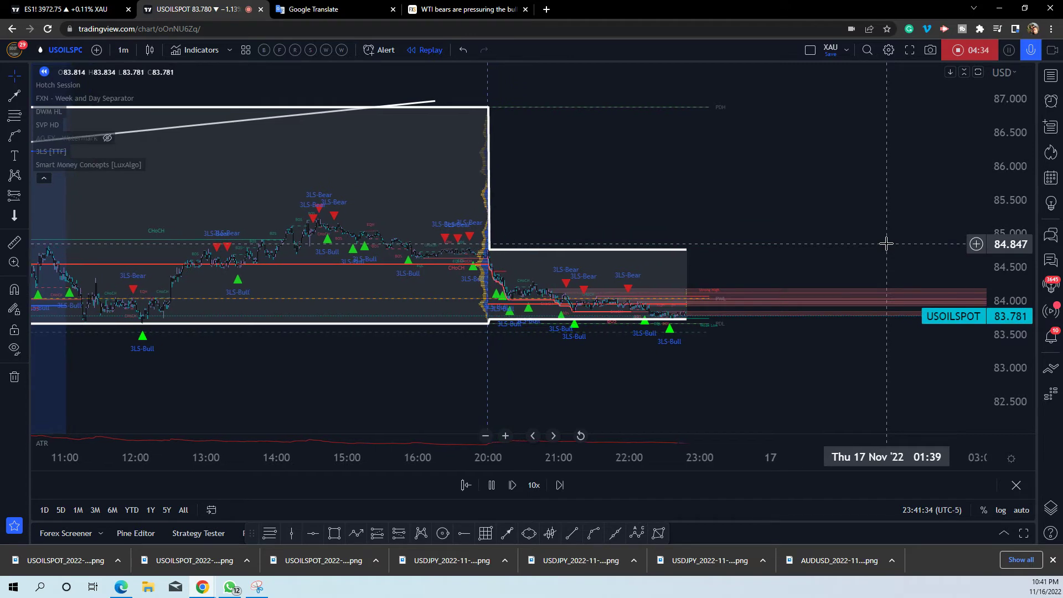
scroll(886, 243, "down", 5)
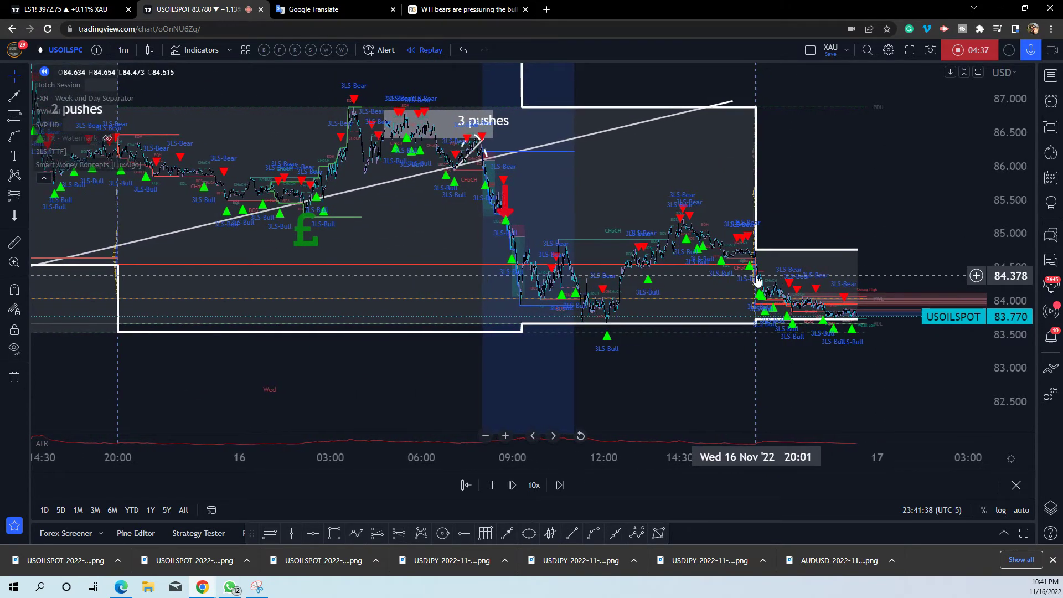
scroll(841, 267, "down", 3)
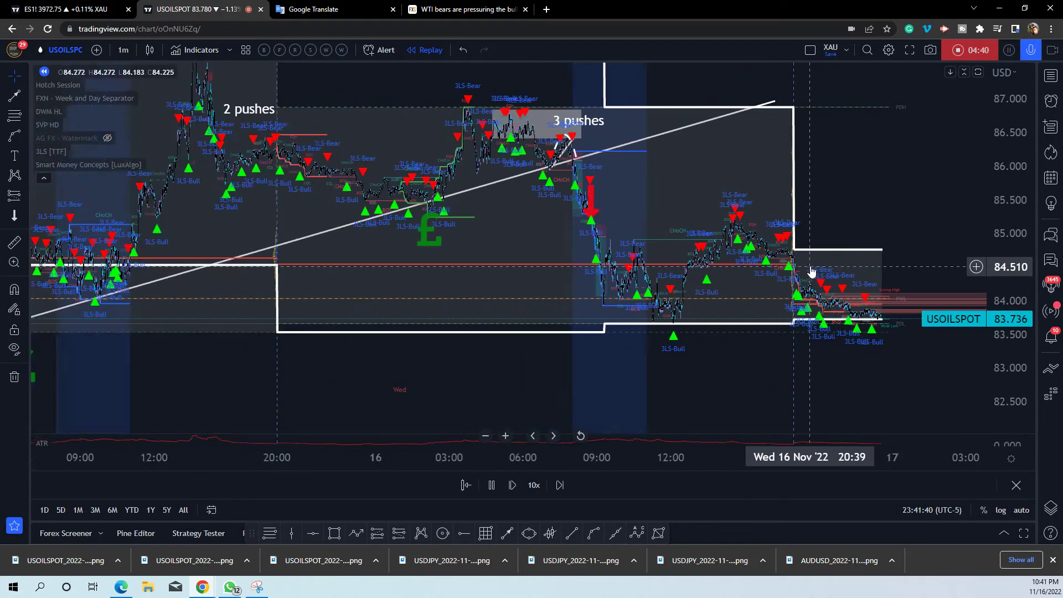
scroll(865, 192, "up", 3)
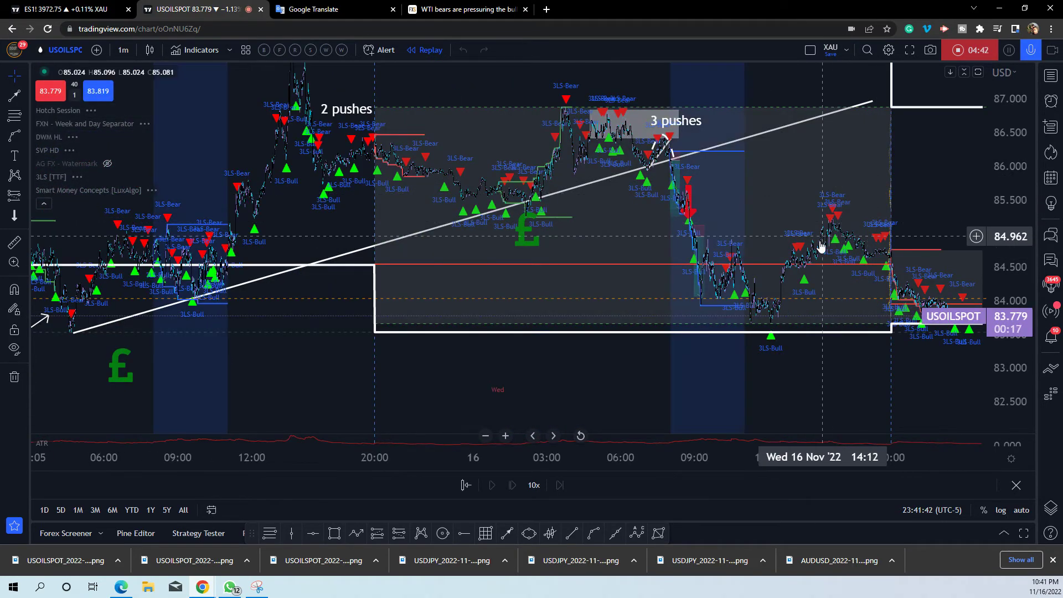
Review the live 1-minute chart, comparing the decline after 20:00 with the morning drop from the "3 pushes" area.
scroll(868, 173, "down", 1)
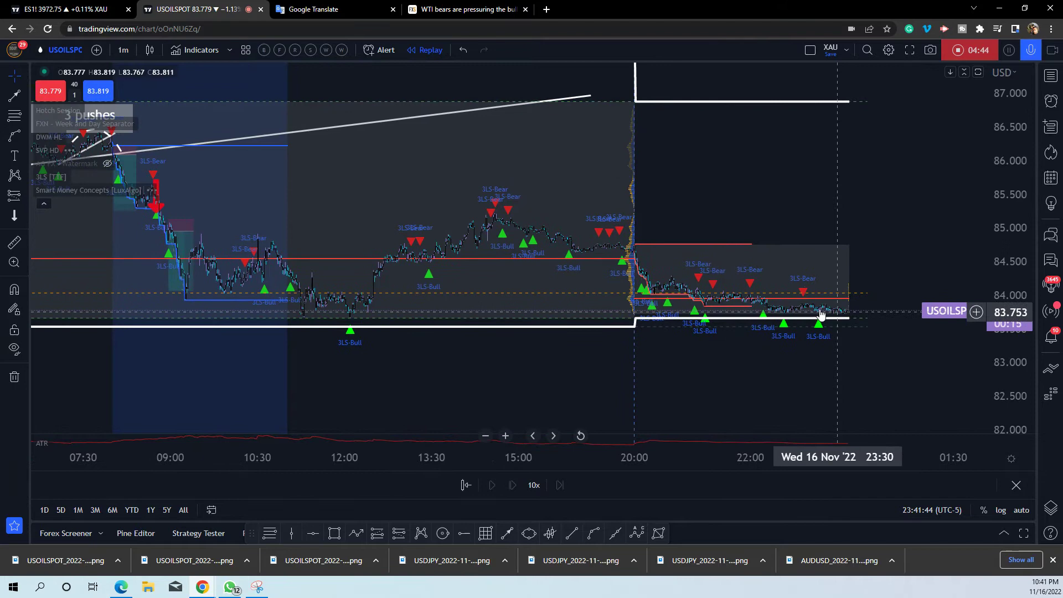
scroll(819, 313, "down", 2)
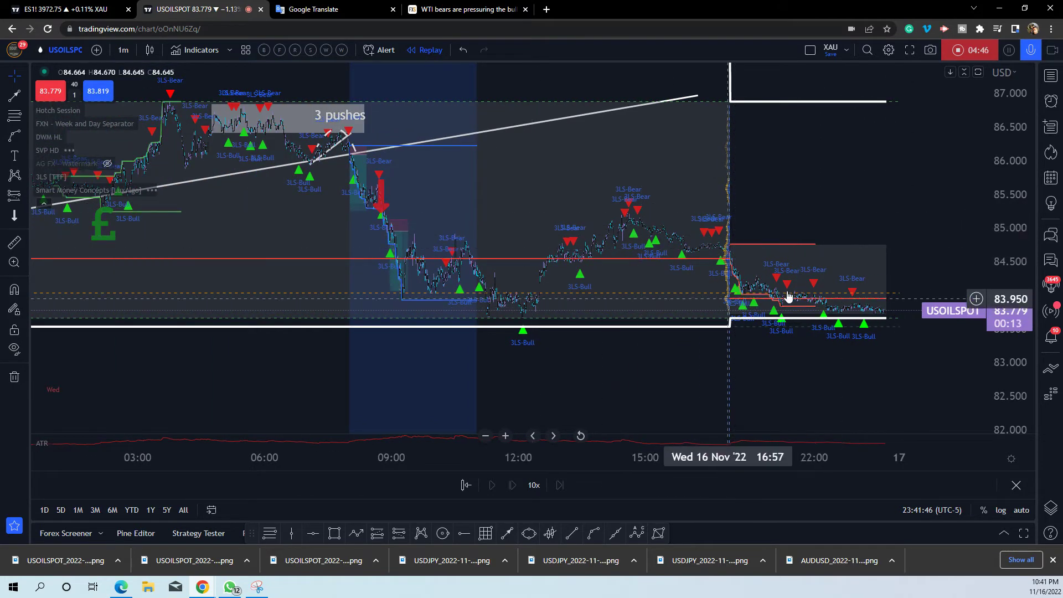
scroll(728, 277, "down", 3)
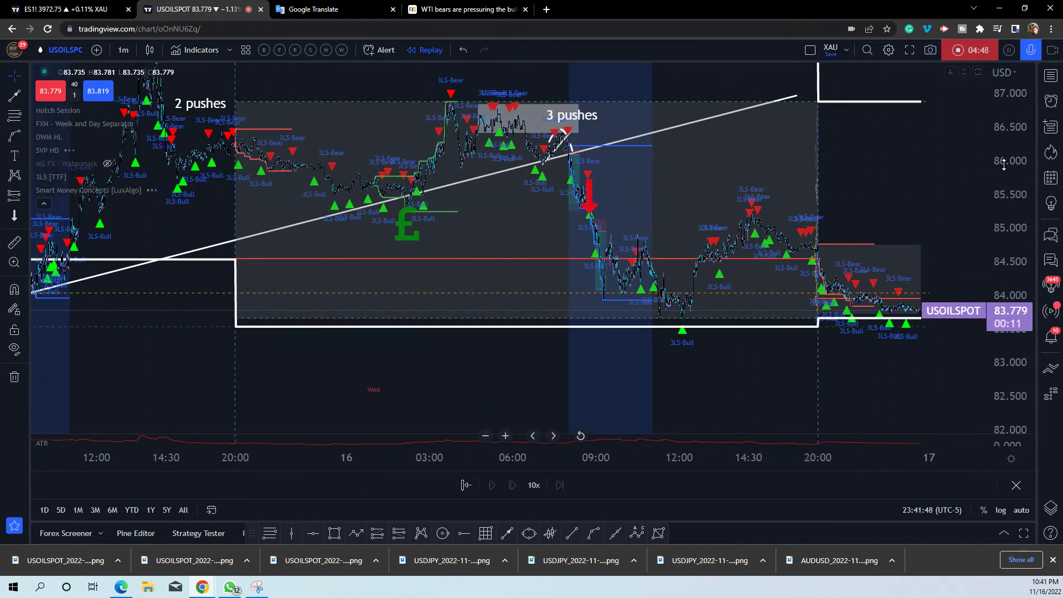
left_click_drag(868, 188, 814, 194)
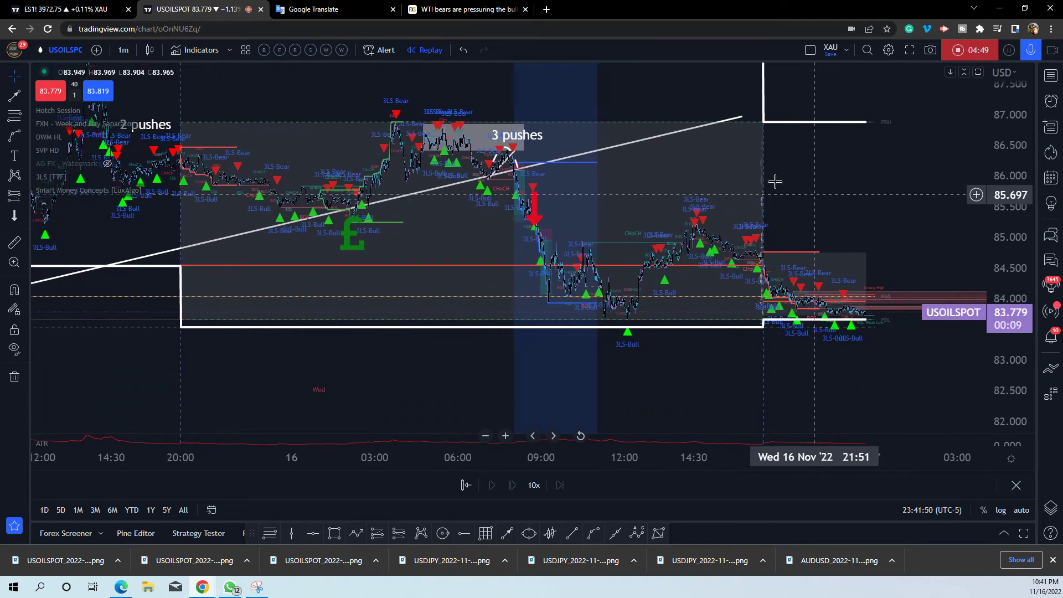
left_click(1010, 51)
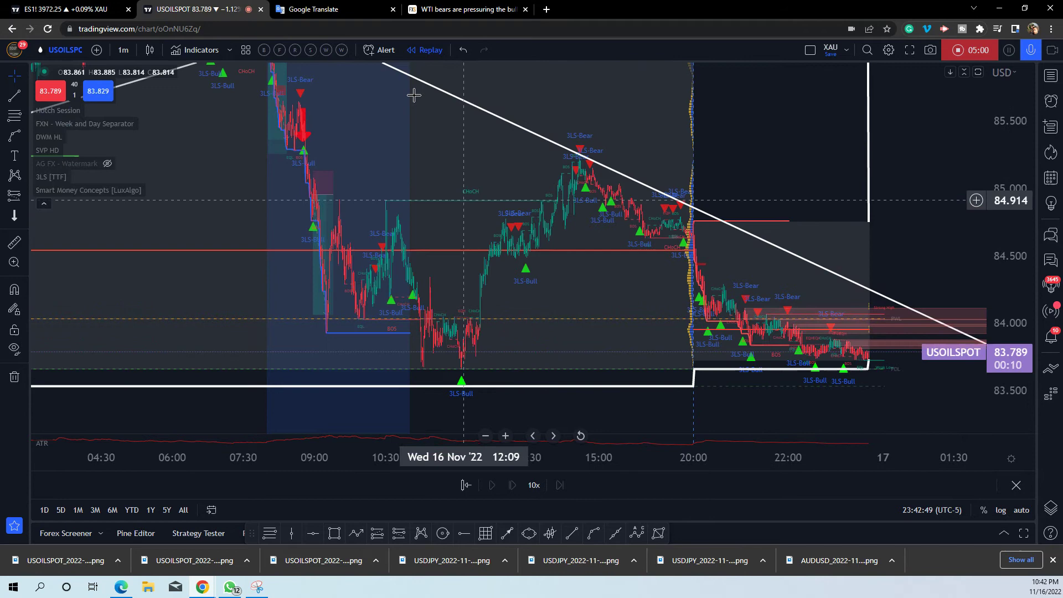
Switch to the FXStreet WTI article, highlight the headline as far as "below critical res", and return to the USOILSPOT chart.
left_click(491, 10)
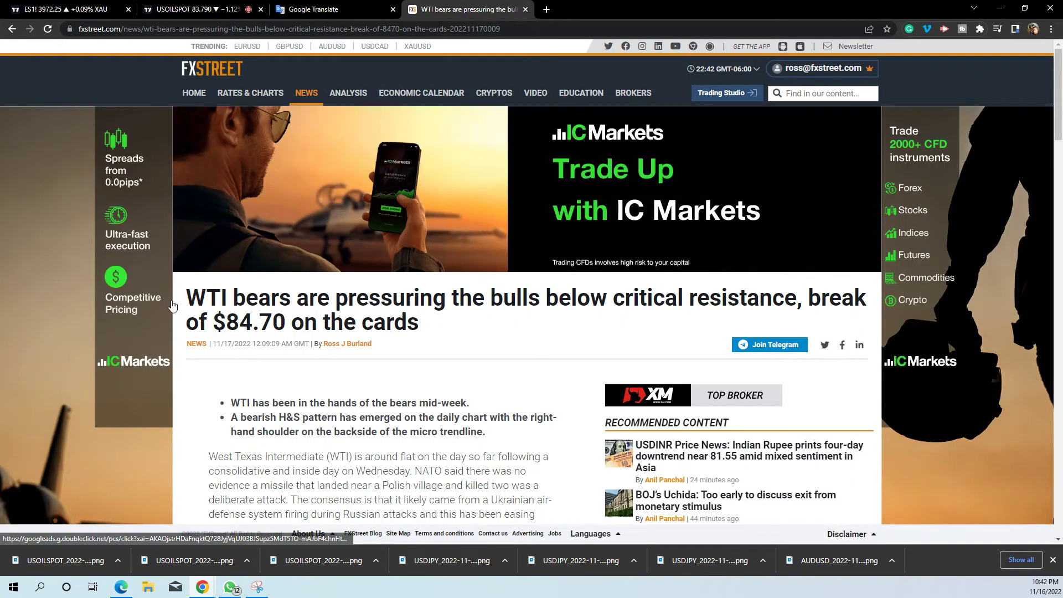
left_click_drag(197, 299, 245, 300)
left_click_drag(323, 299, 449, 302)
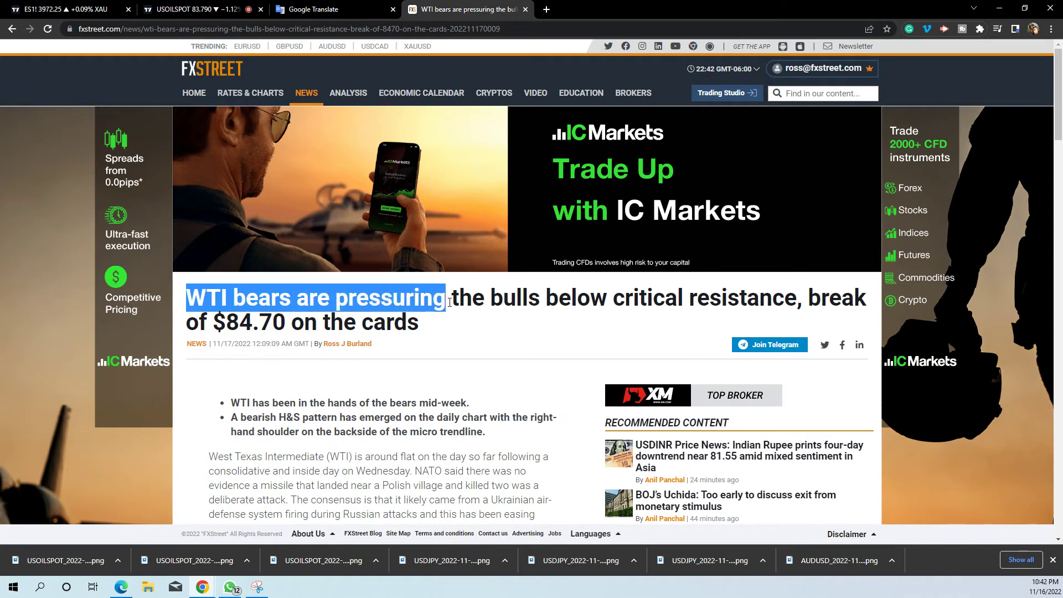
left_click_drag(600, 318, 699, 308)
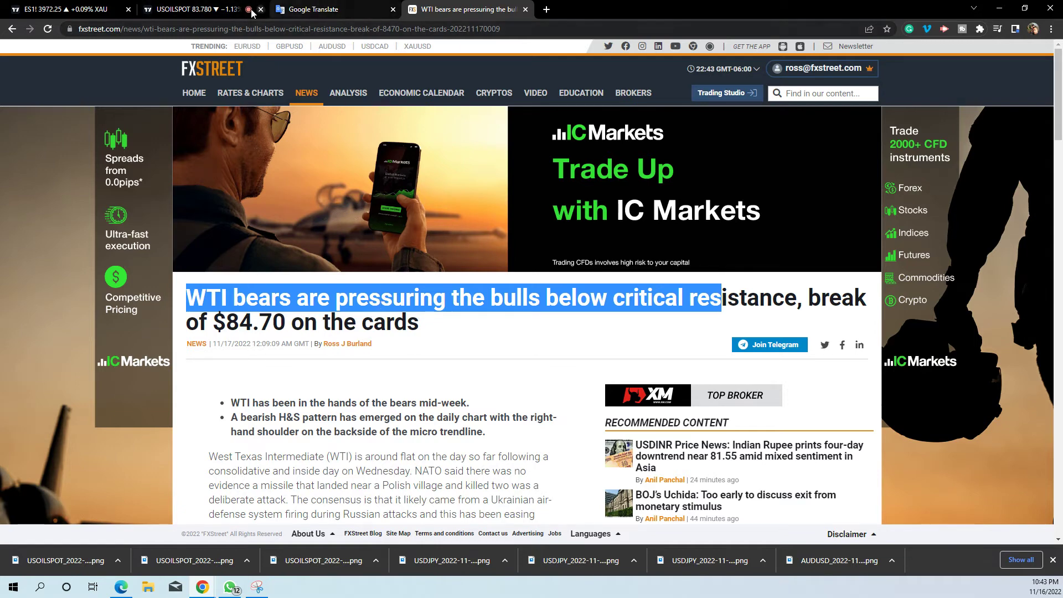
left_click(225, 13)
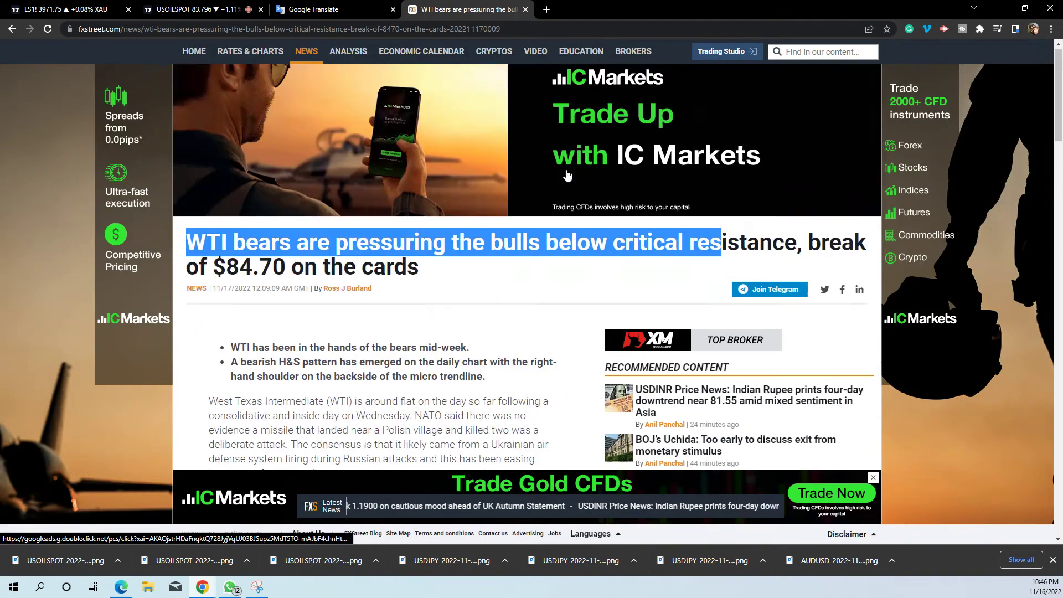
Highlight the "70" of $84.70 in the FXStreet headline and review the article's monthly and weekly WTI charts.
left_click_drag(258, 315, 288, 319)
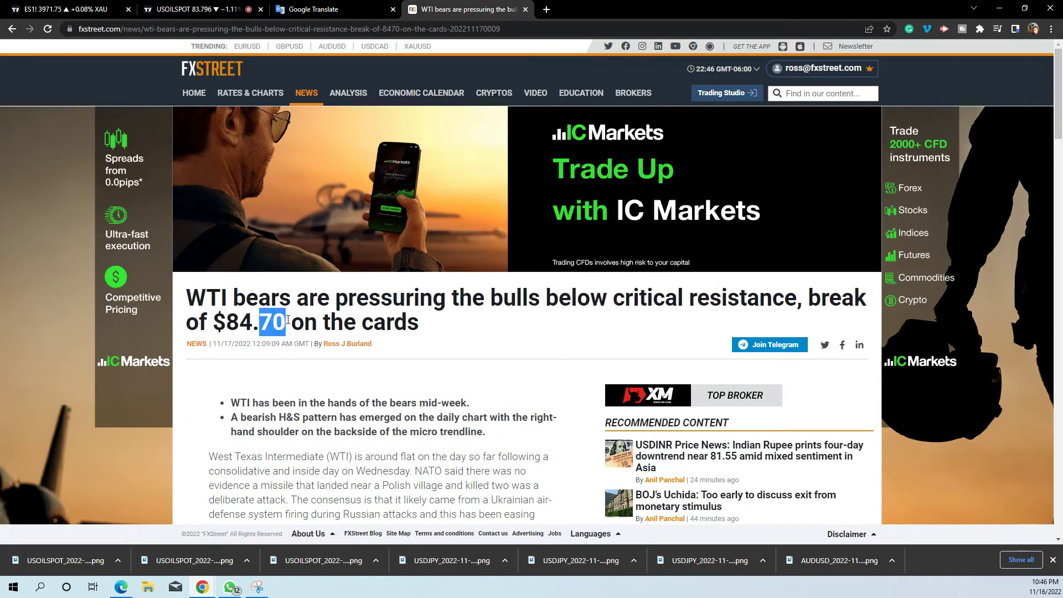
scroll(245, 325, "down", 15)
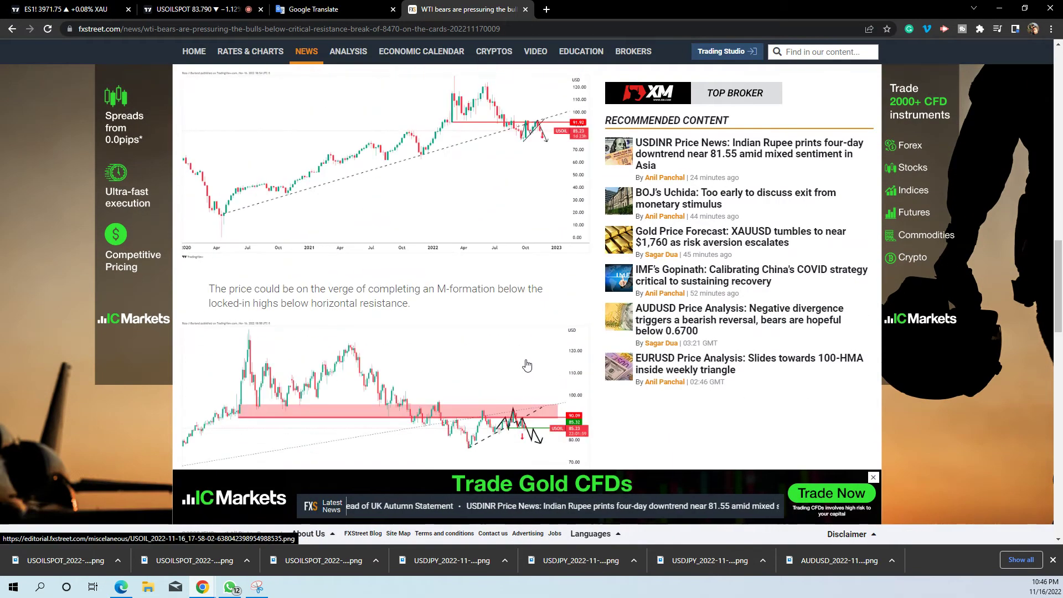
scroll(524, 363, "up", 2)
scroll(319, 240, "down", 4)
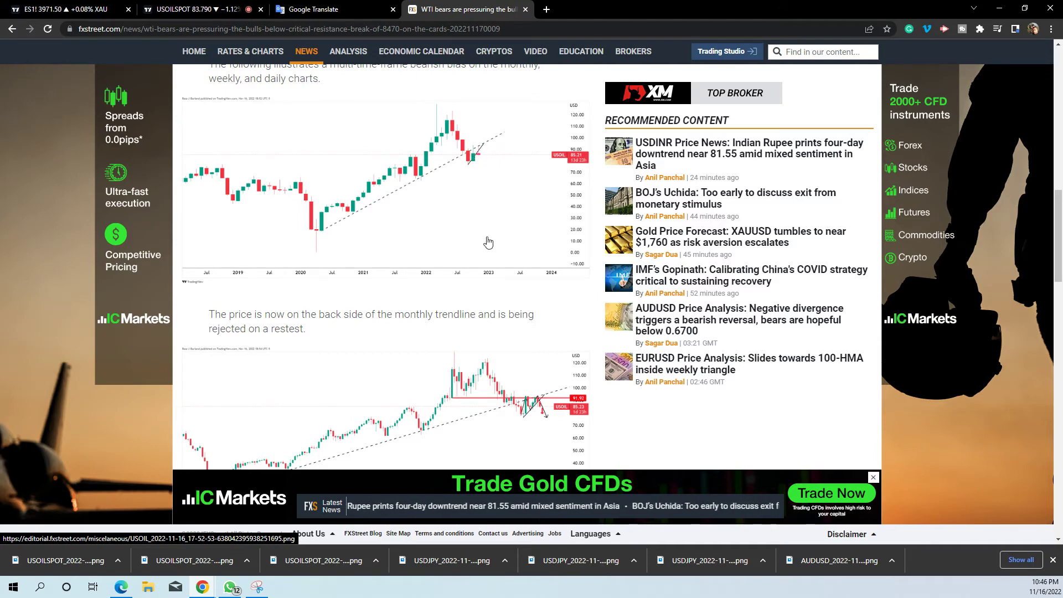
scroll(488, 242, "down", 2)
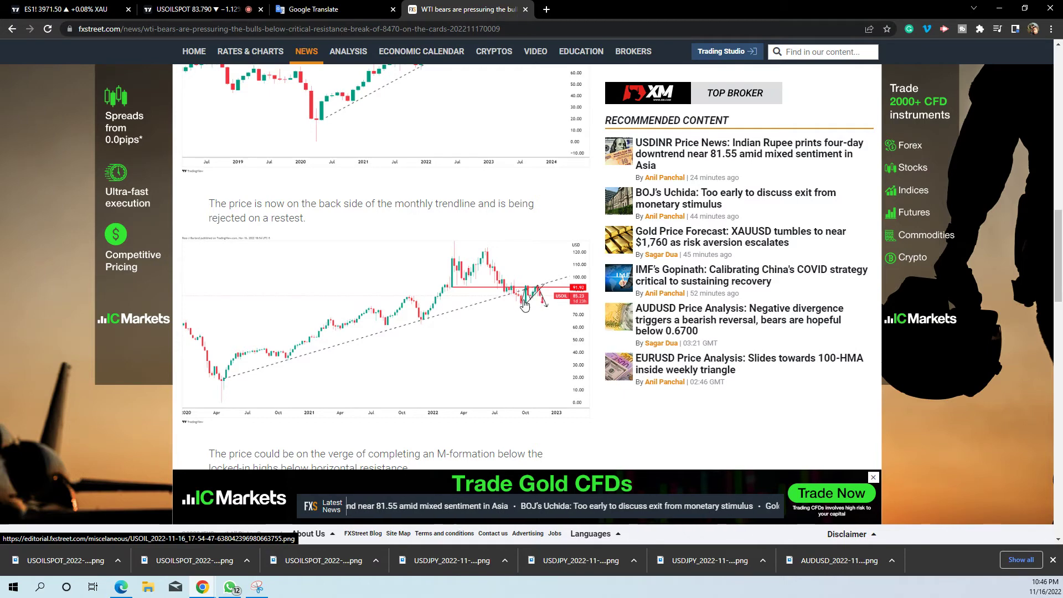
View the article's weekly M-formation chart and its daily head-and-shoulders chart at full size, closing each after viewing.
left_click(547, 307)
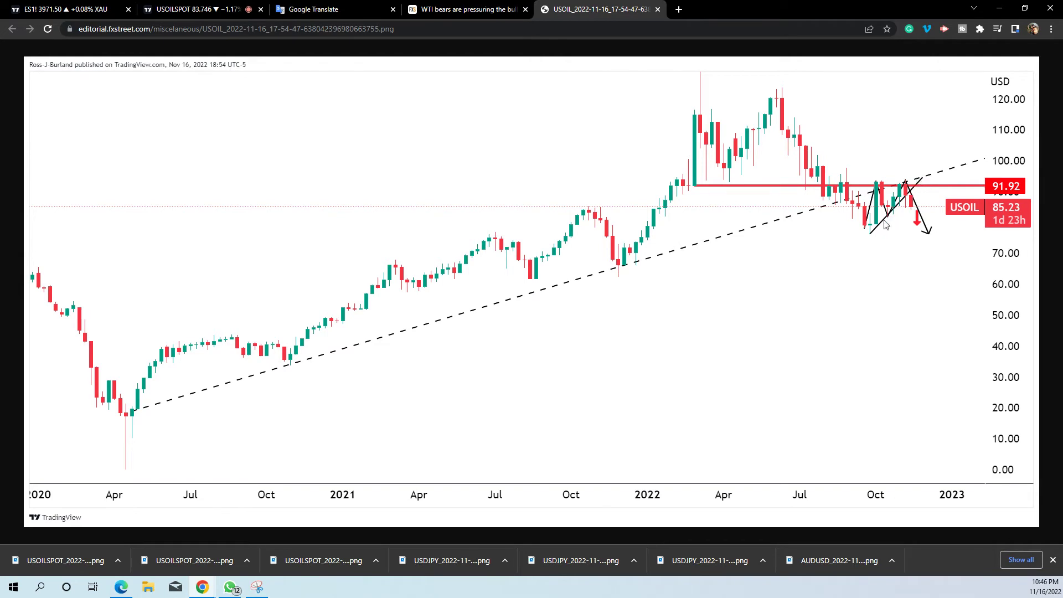
left_click(658, 9)
scroll(507, 251, "down", 5)
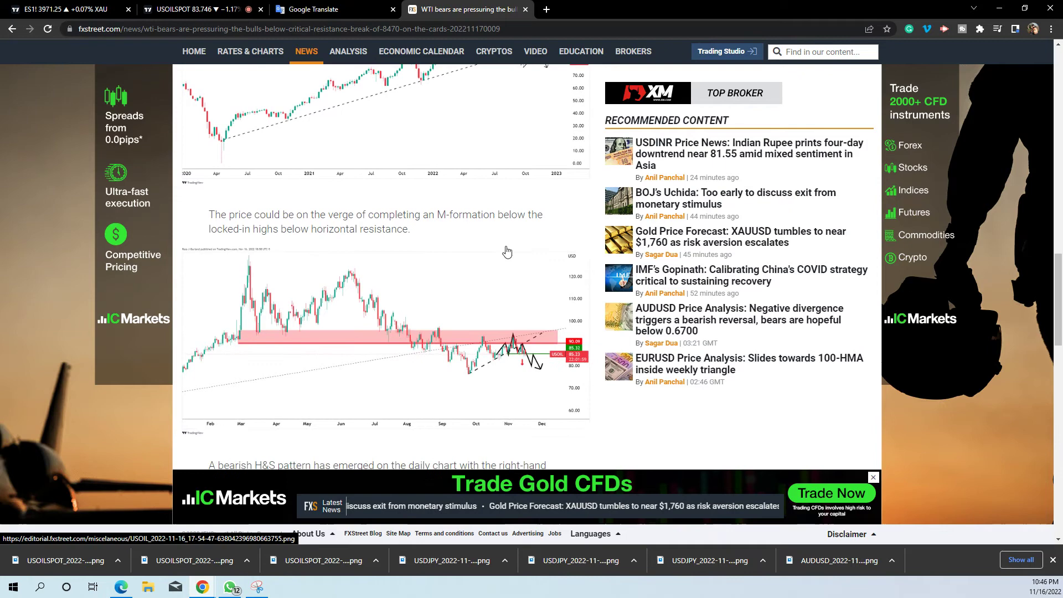
left_click(507, 254)
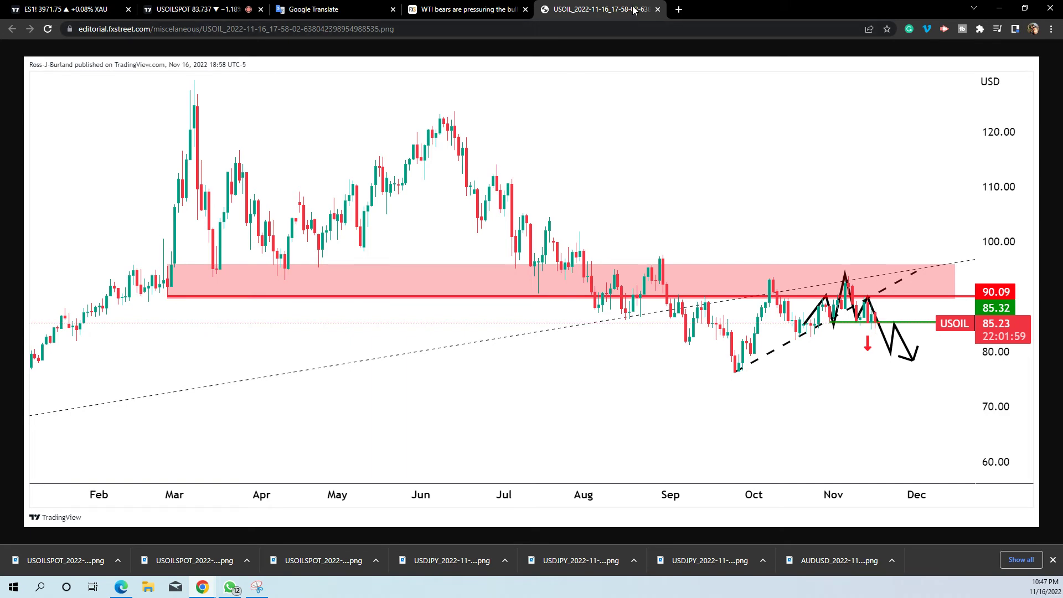
left_click(657, 9)
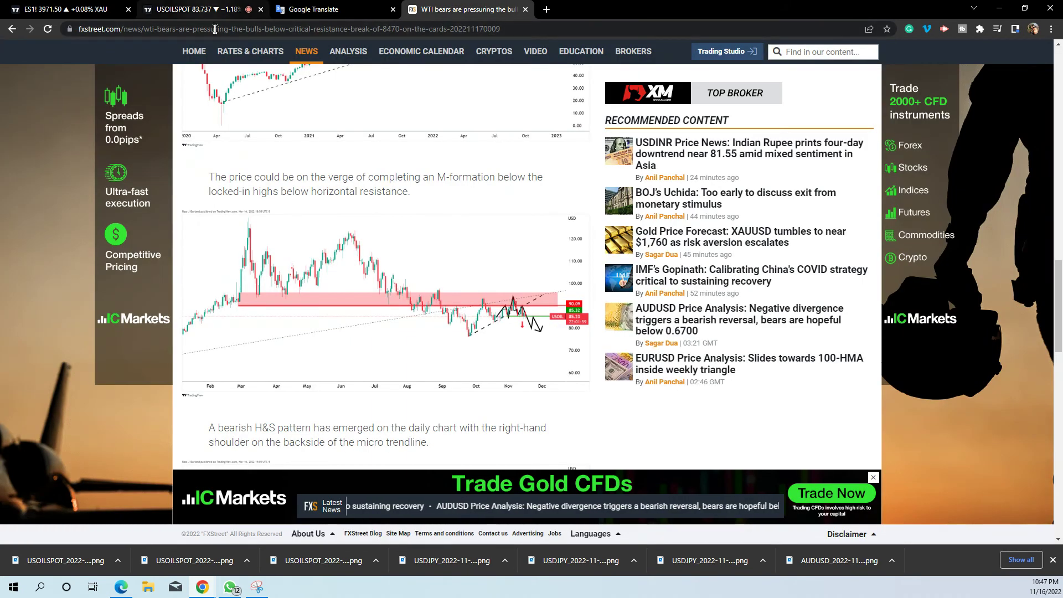
Return to the USOILSPOT chart and examine Wednesday's price action against the descending white trendline.
left_click(194, 10)
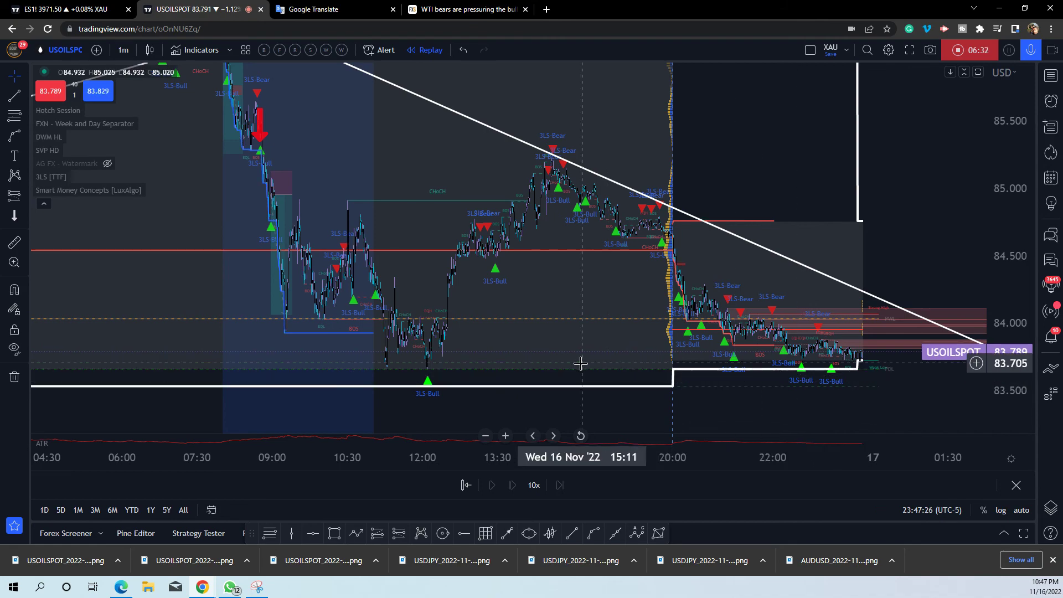
scroll(588, 372, "down", 3)
scroll(613, 394, "down", 2)
scroll(613, 399, "up", 5)
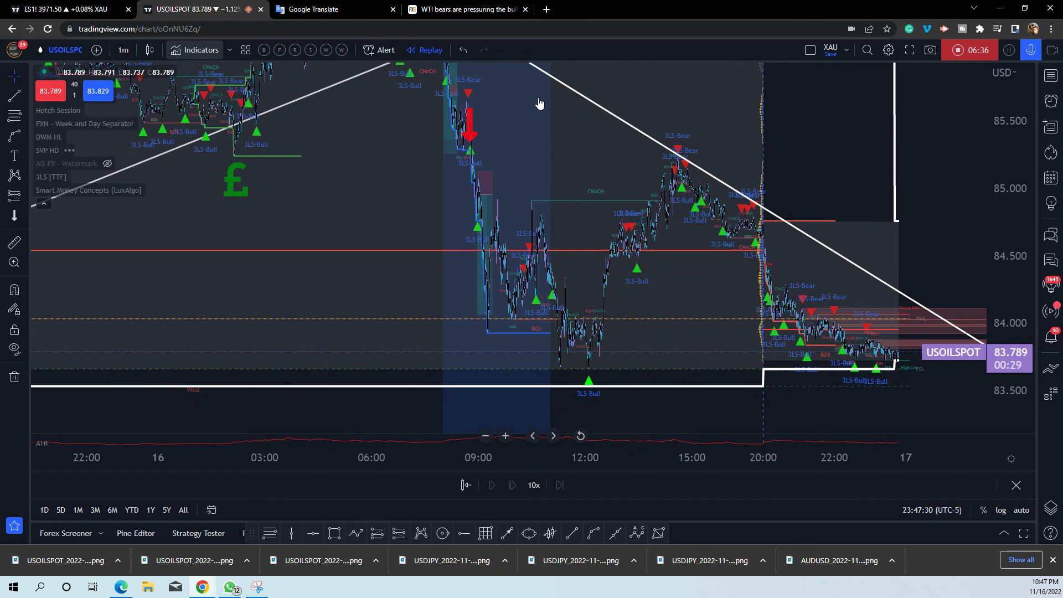
scroll(474, 204, "up", 2)
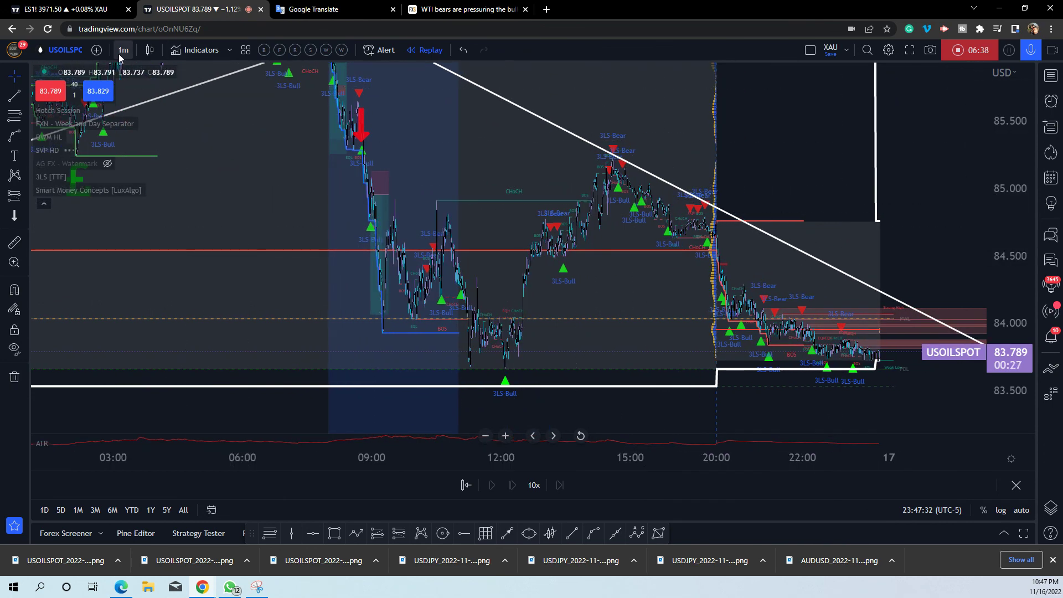